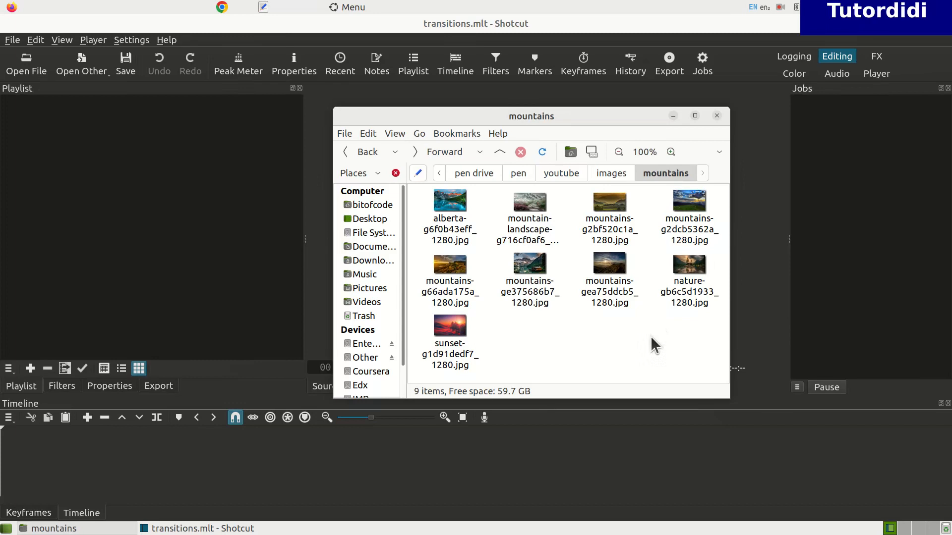
Import the nine mountain images from the mountains folder into the playlist
drag(608, 274, 96, 164)
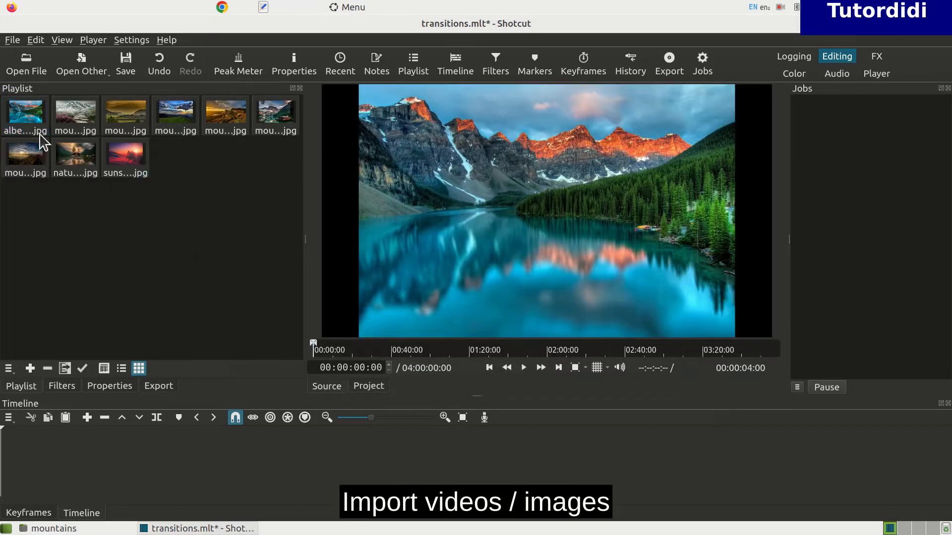
Preview the imported images one after another, up to the red sunset picture
click(40, 133)
click(89, 133)
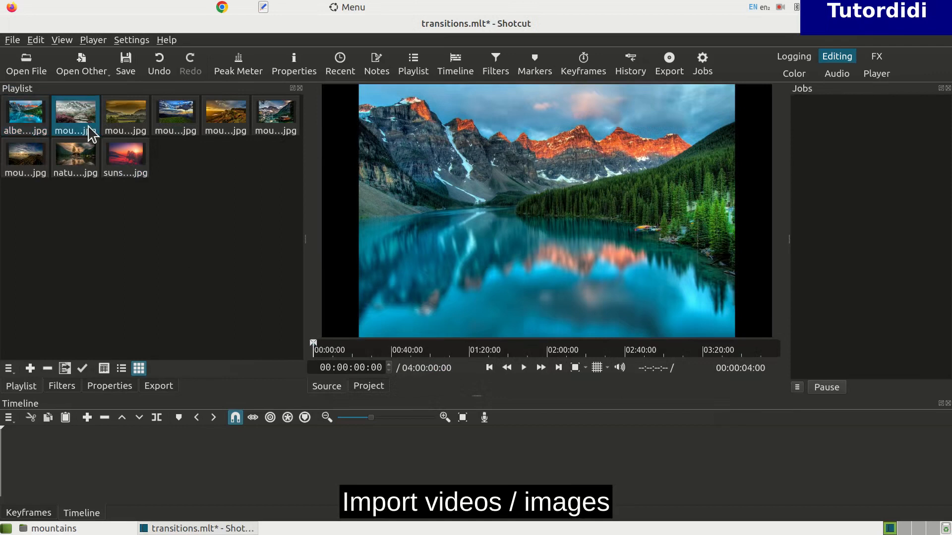
double_click(90, 129)
double_click(139, 132)
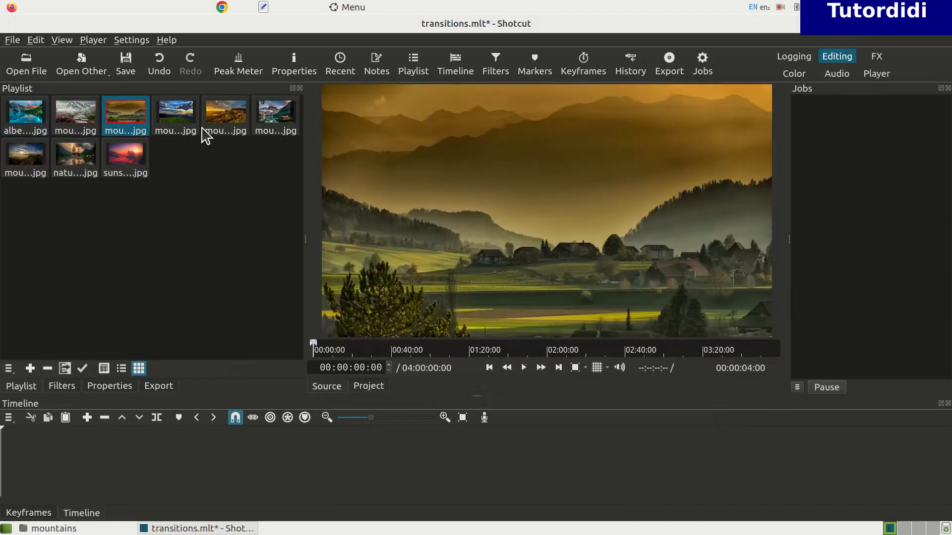
double_click(188, 133)
double_click(233, 133)
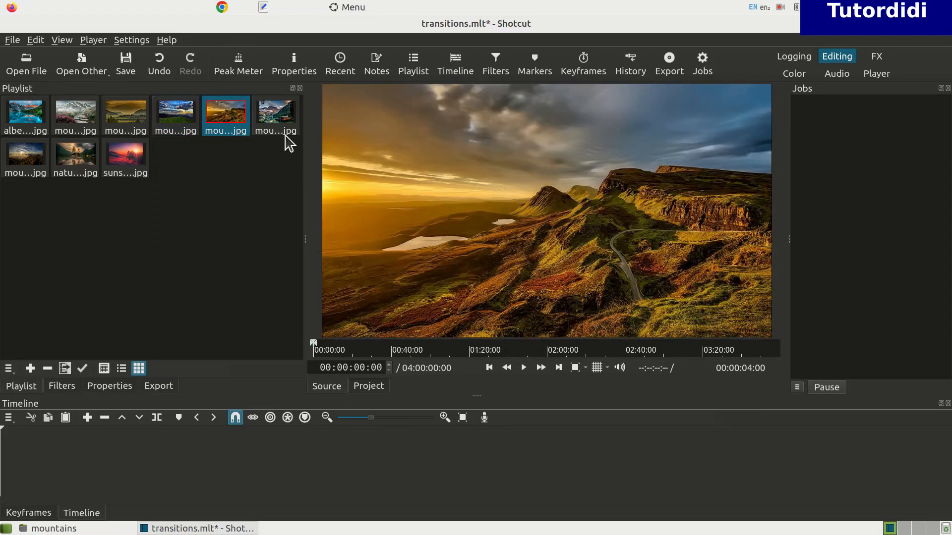
double_click(287, 143)
double_click(31, 159)
double_click(76, 158)
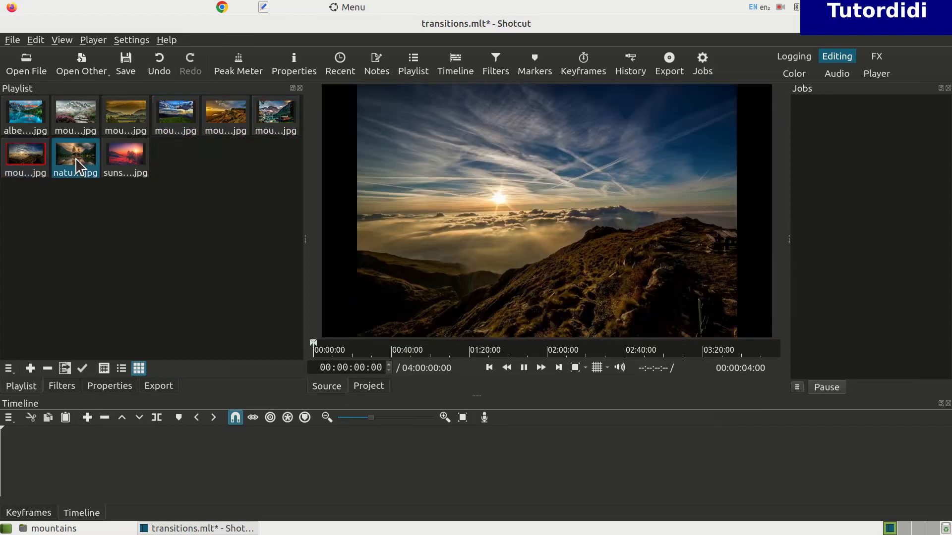
double_click(128, 178)
click(150, 233)
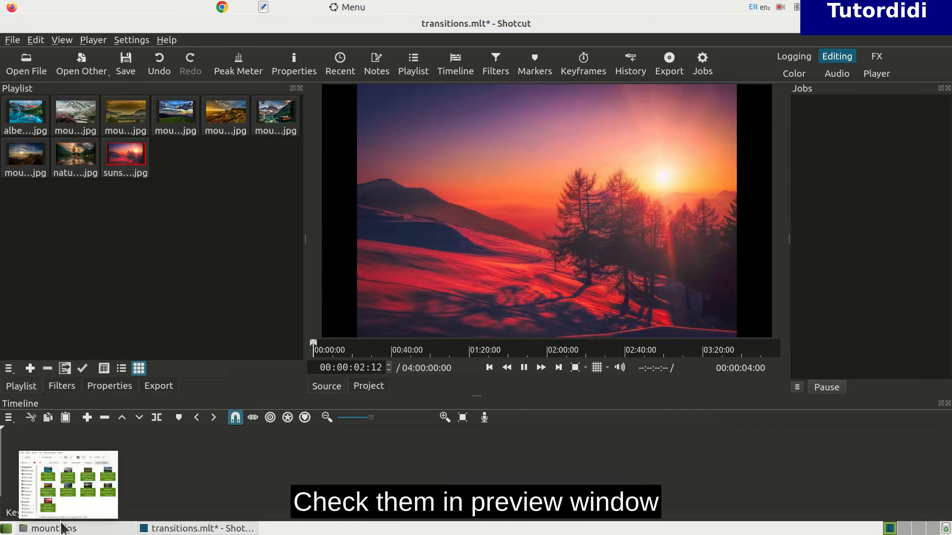
click(75, 128)
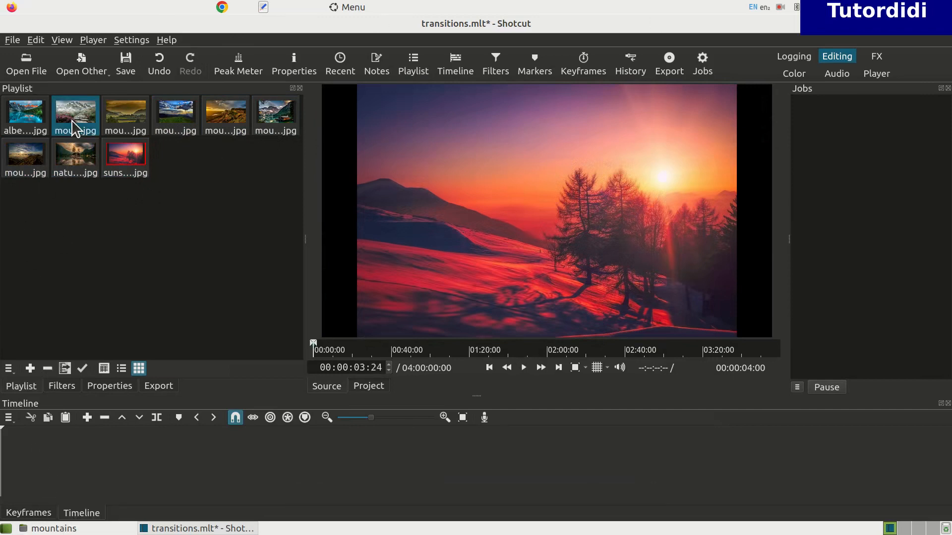
drag(15, 118, 21, 454)
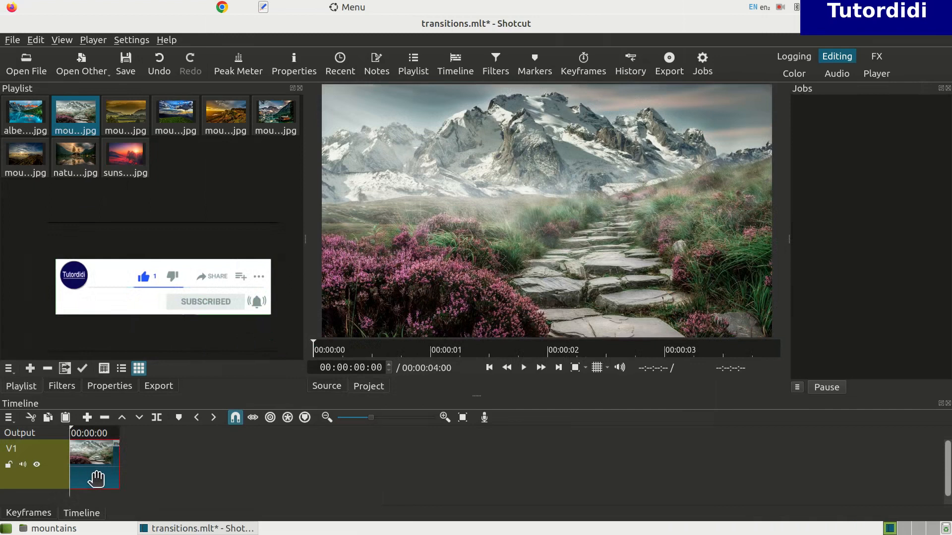
key(Delete)
Place all nine playlist images end to end on video track V1 in playlist order, and play the first part of the sequence
drag(29, 132, 92, 459)
drag(85, 135, 132, 457)
drag(128, 127, 167, 313)
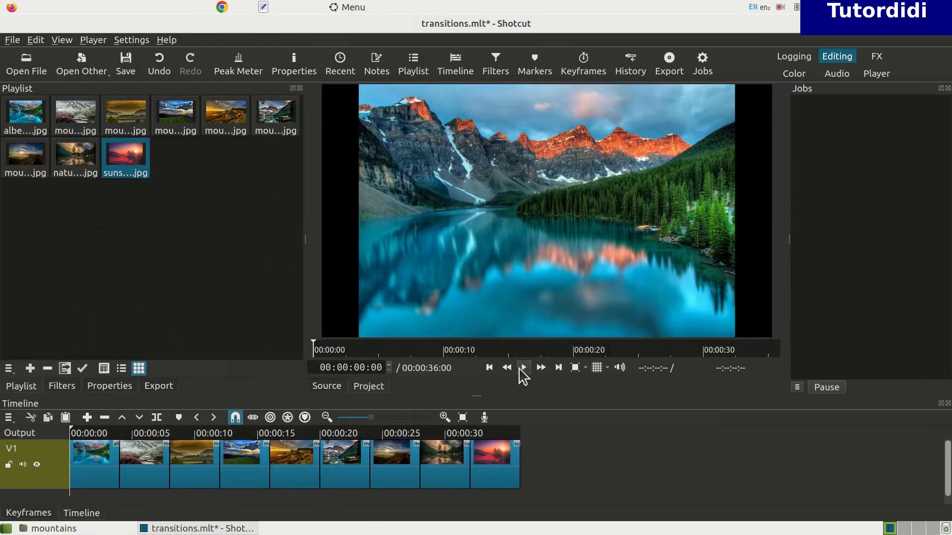
click(523, 371)
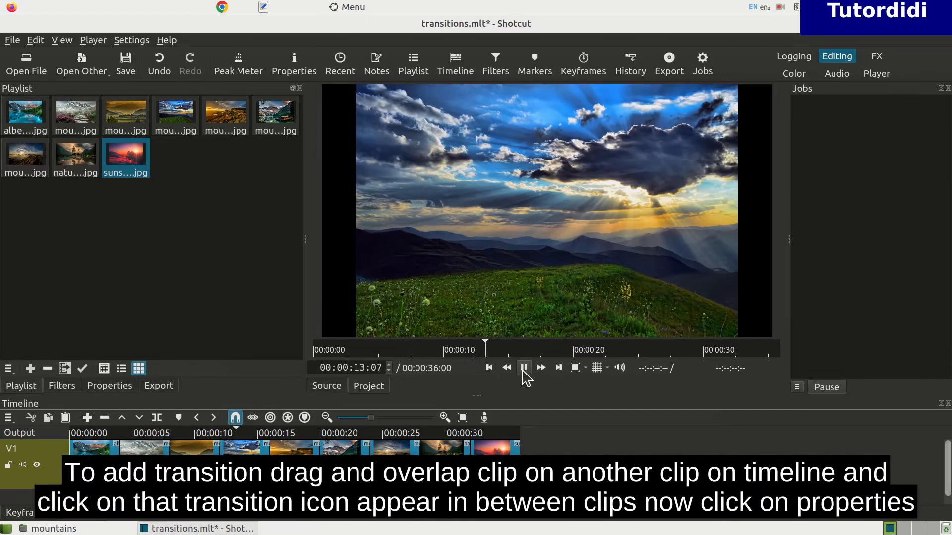
click(524, 368)
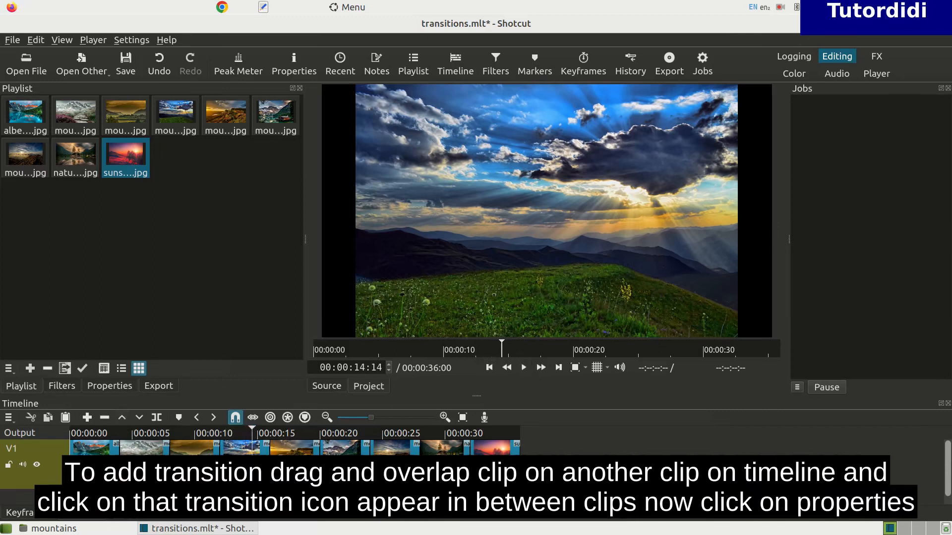
Overlap the second clip slightly onto the end of the first to create a transition, and show the transition's properties
drag(145, 464, 137, 463)
drag(252, 432, 98, 433)
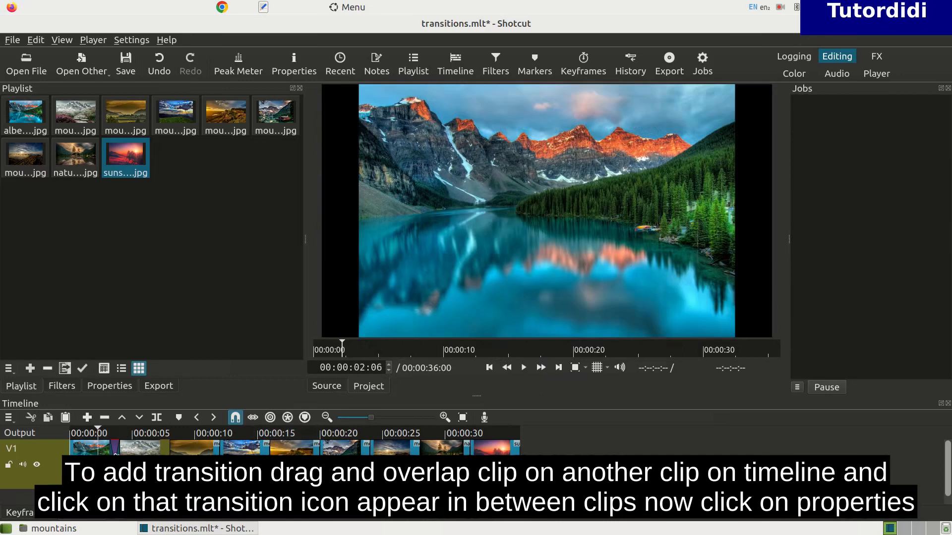
click(108, 388)
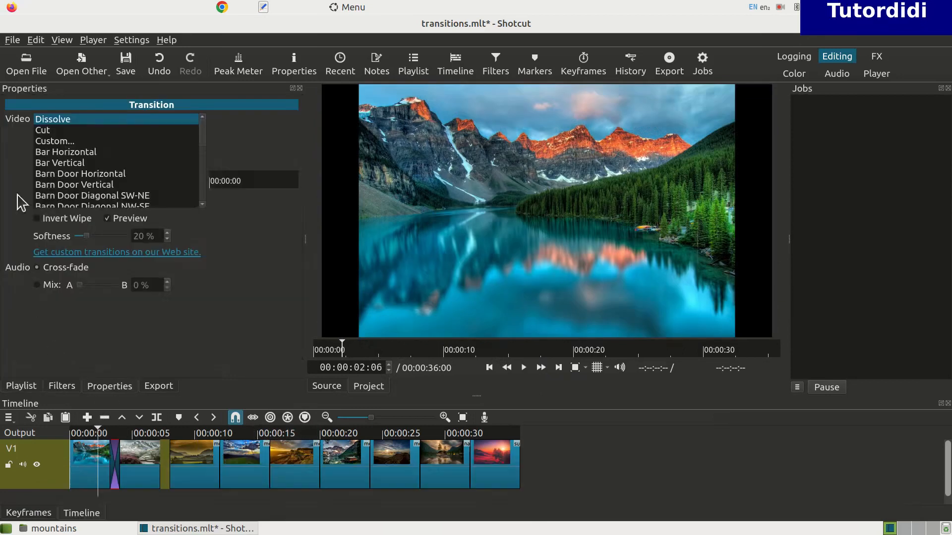
Try the Bar Horizontal style on the transition and play its preview in a widened properties area
click(99, 152)
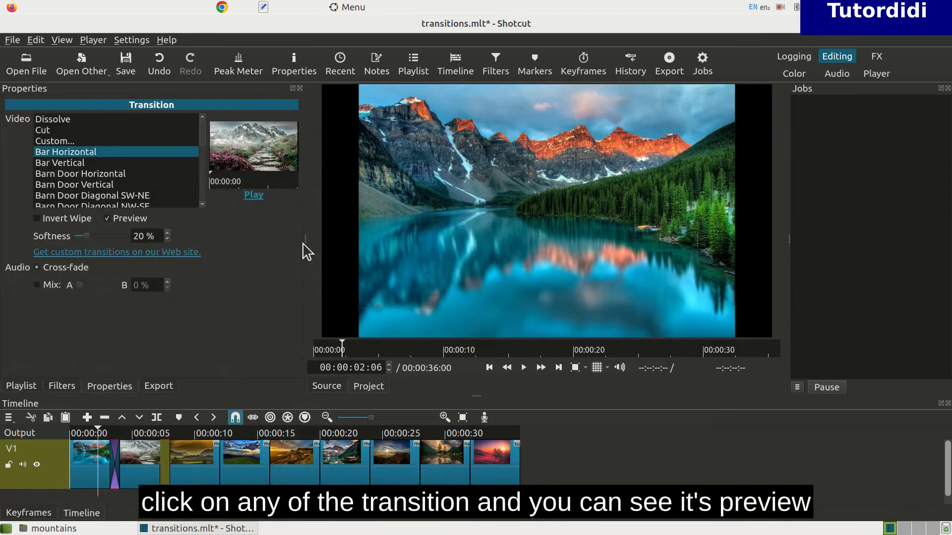
drag(304, 242, 420, 282)
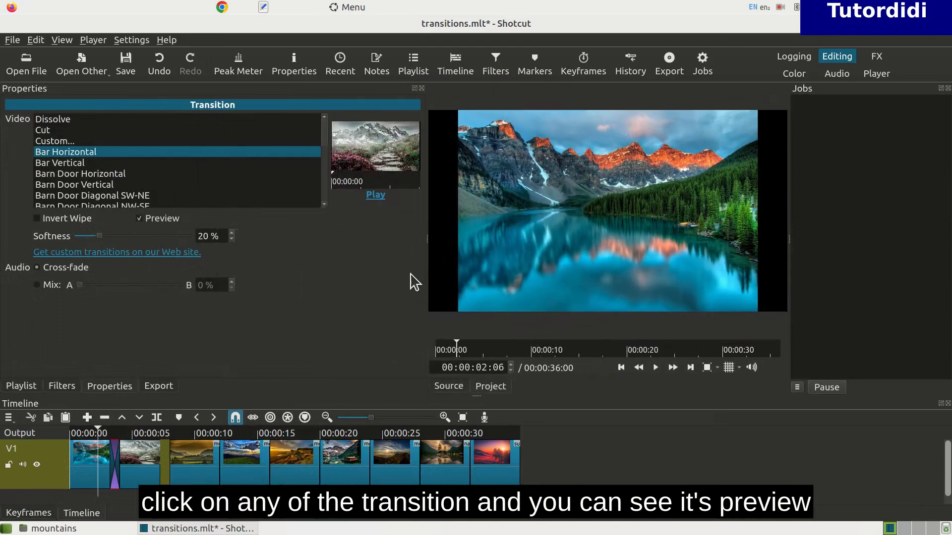
click(376, 195)
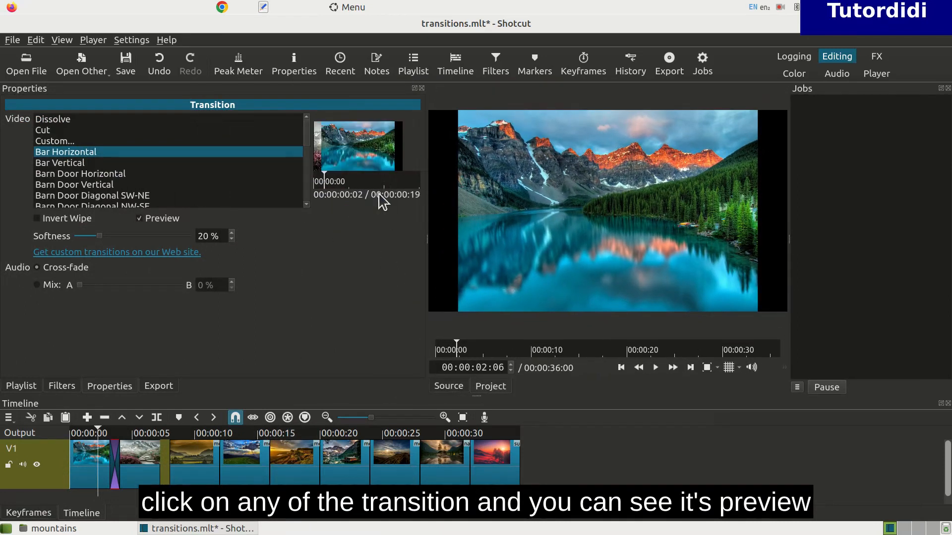
Try the Barn Door Horizontal, Matrix Waterfall Vertical, Iris Circle, Box Bottom Left and Clock Top styles on the transition
click(82, 175)
scroll(110, 194, down, 2)
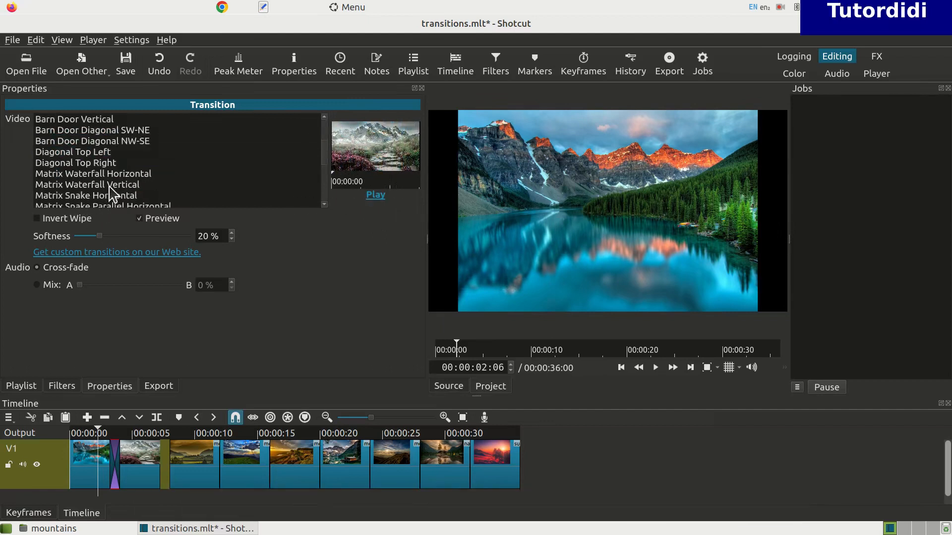
click(101, 186)
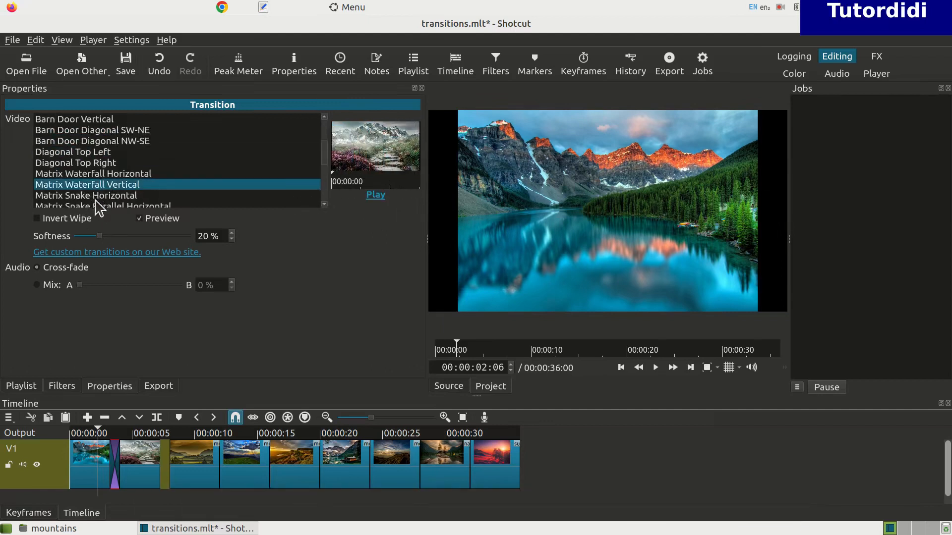
scroll(102, 205, down, 1)
scroll(102, 206, down, 1)
click(75, 186)
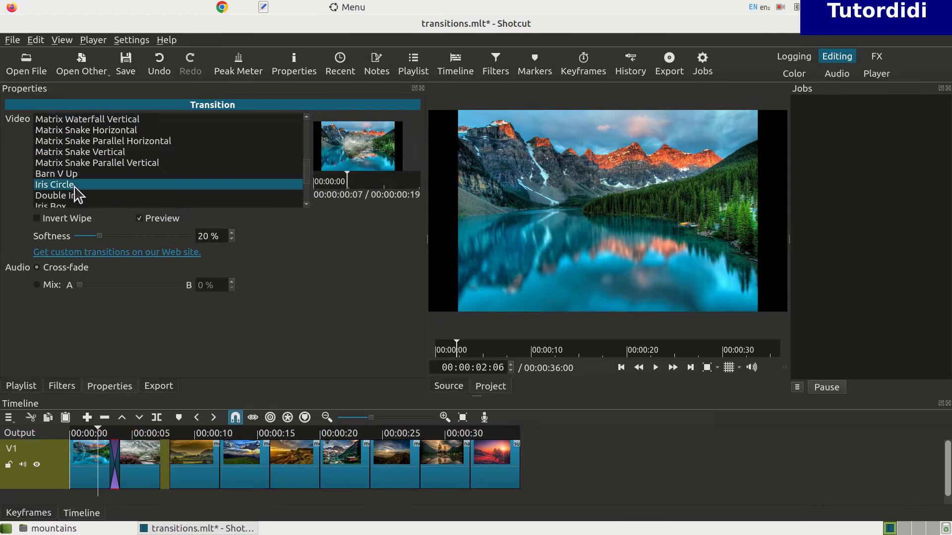
scroll(96, 186, down, 2)
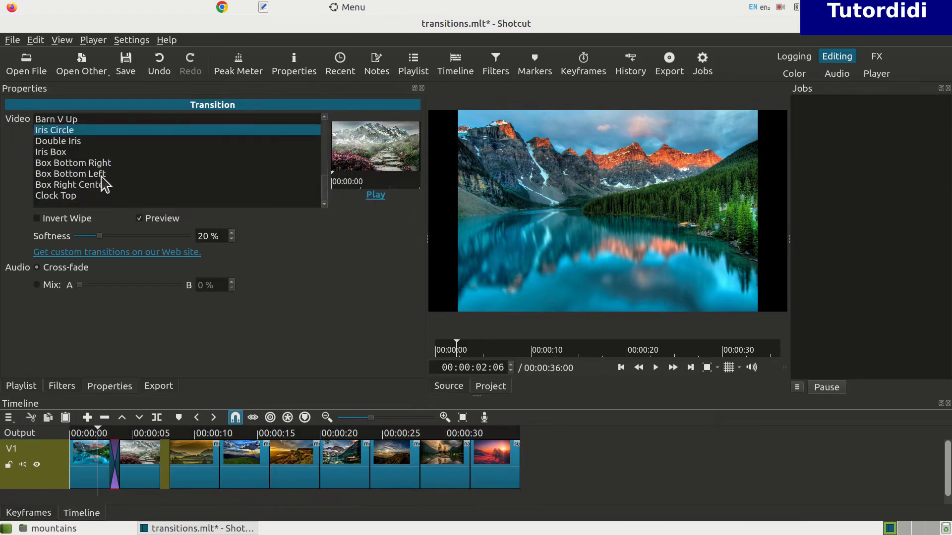
click(101, 176)
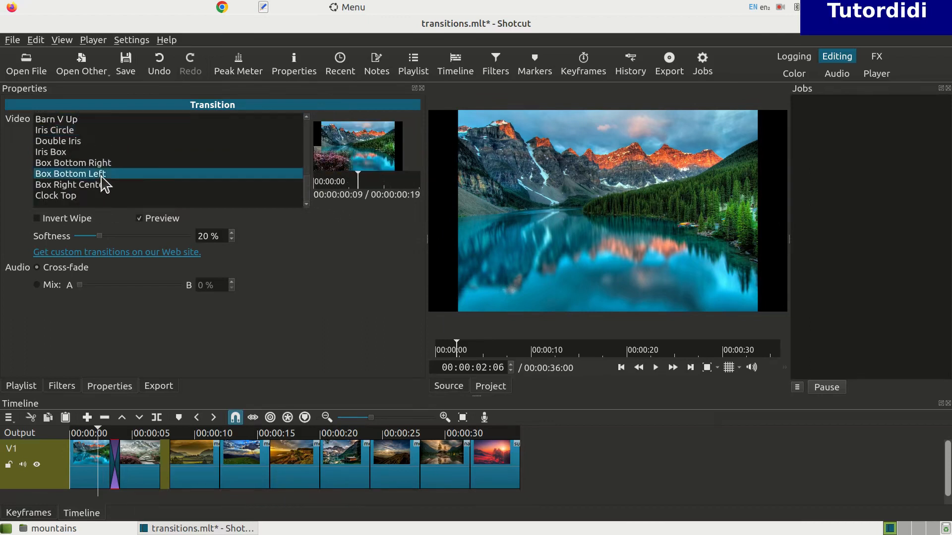
click(72, 202)
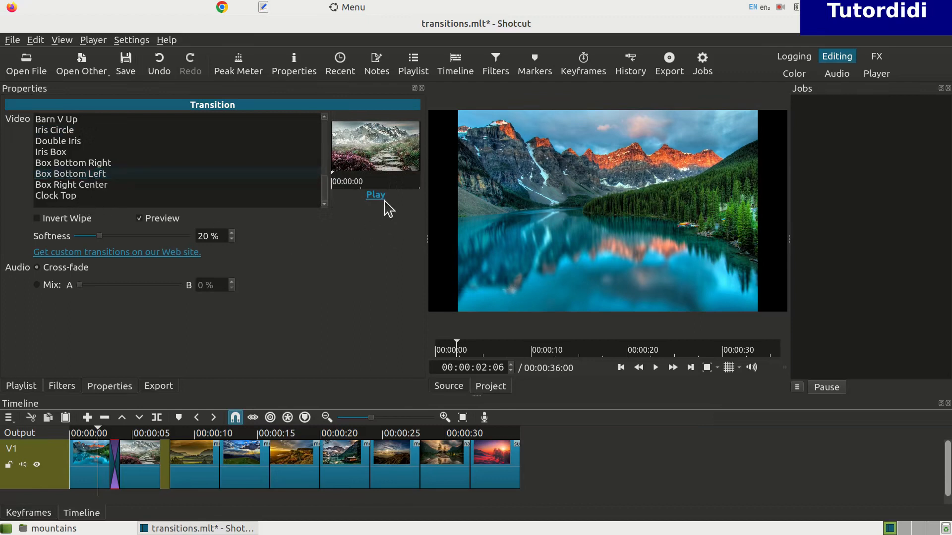
click(80, 195)
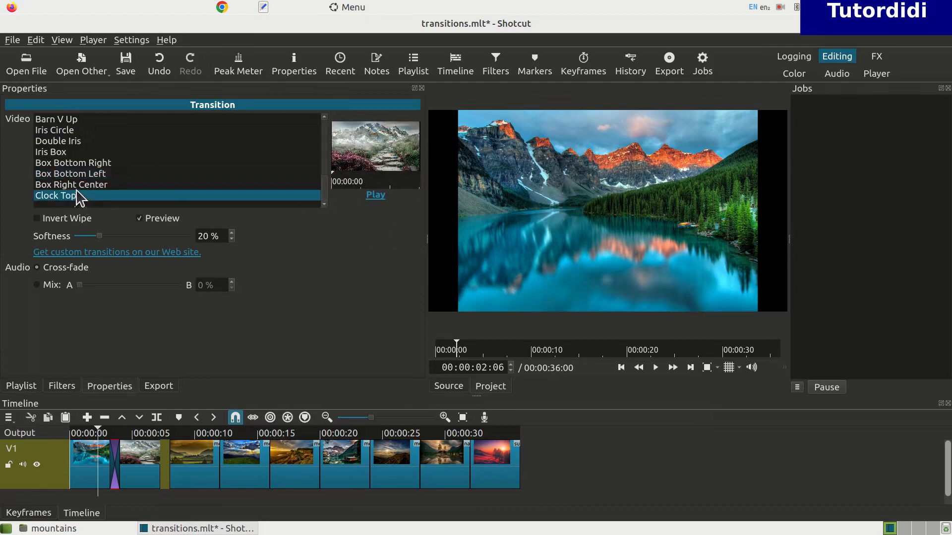
Set the video style of the transition between the first two clips to Iris Circle
scroll(165, 177, up, 2)
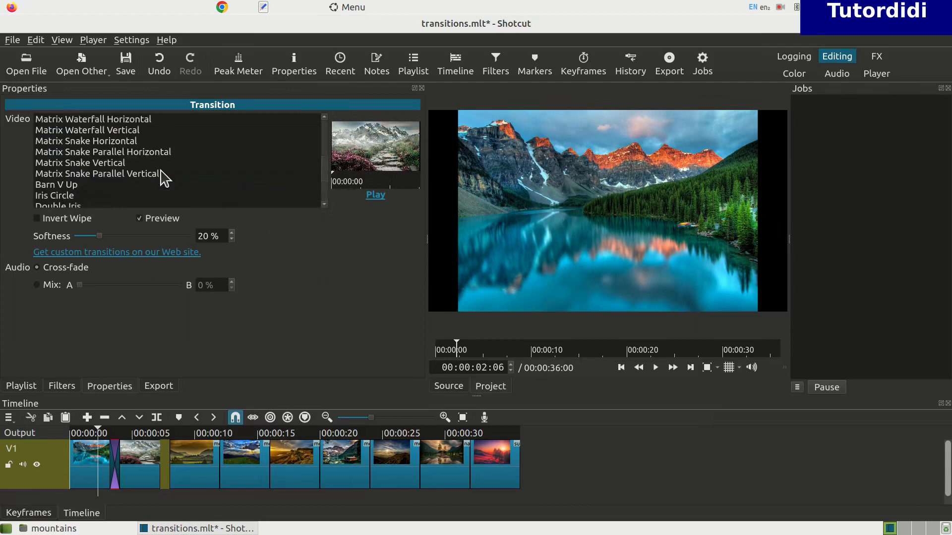
scroll(165, 178, down, 1)
click(70, 167)
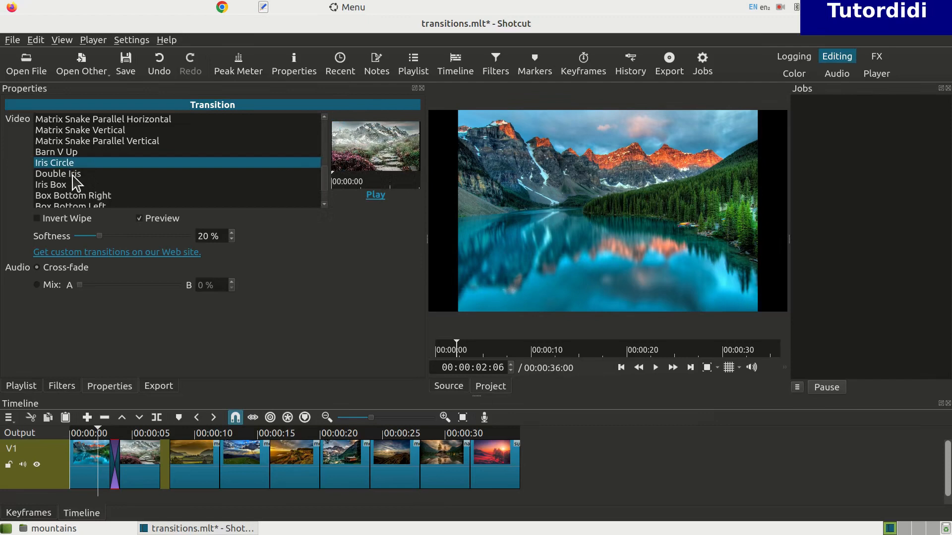
Enlarge the video preview and play the timeline twice from just before the first transition to check the Iris Circle effect
drag(97, 431, 108, 432)
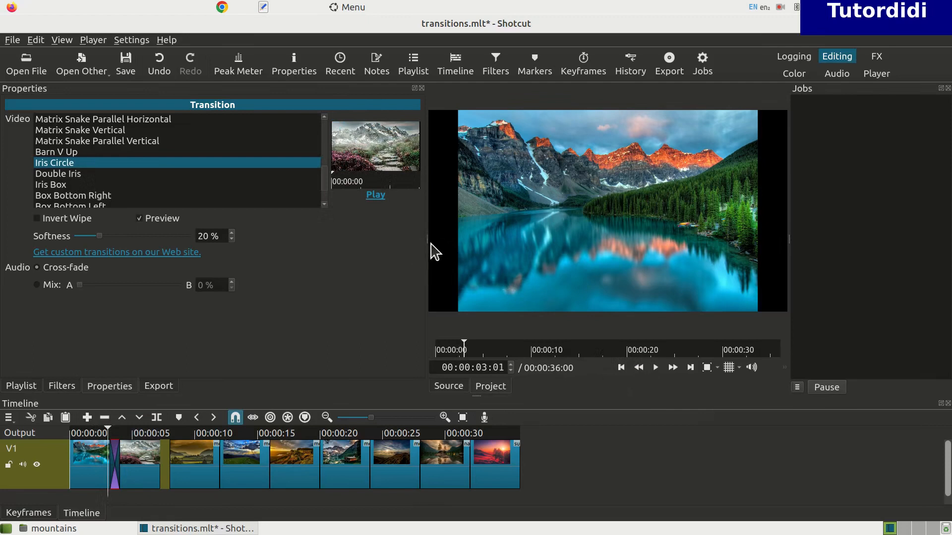
drag(425, 241, 323, 246)
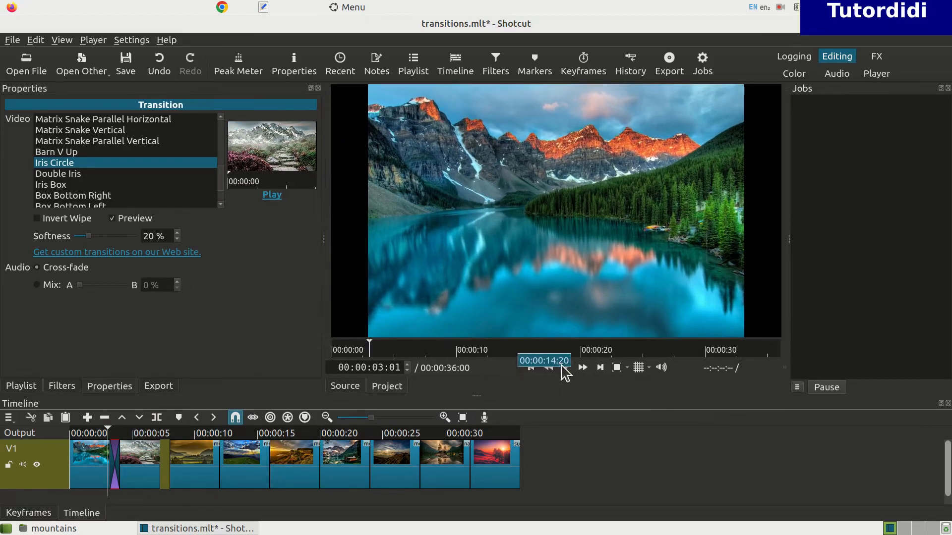
click(567, 369)
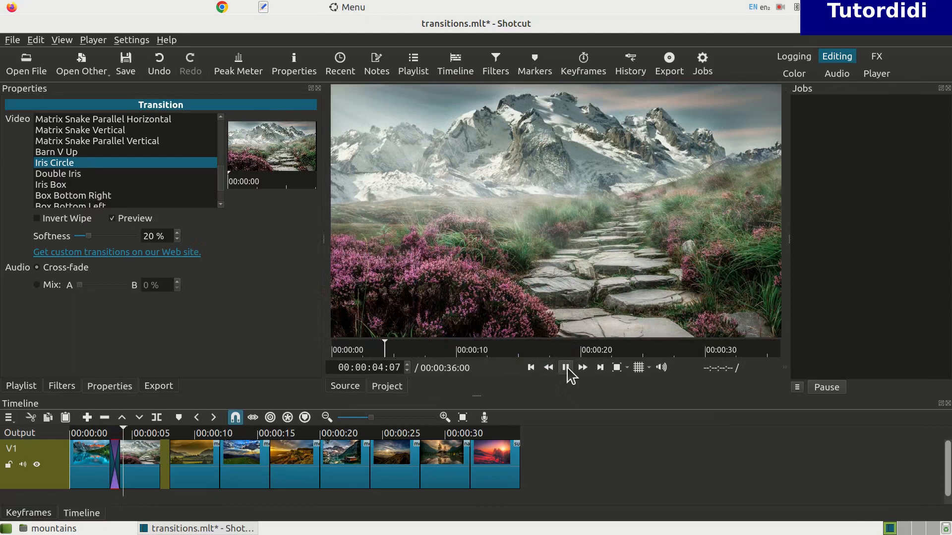
click(567, 370)
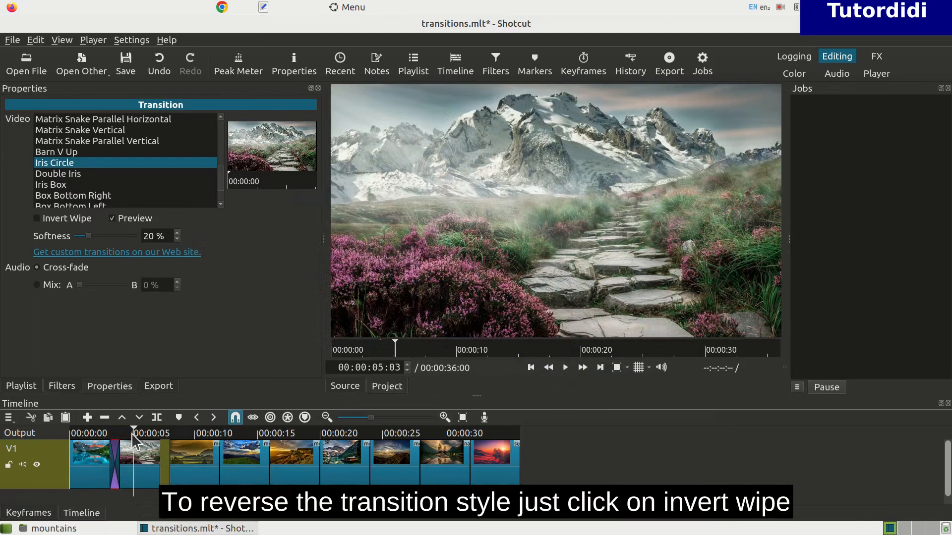
click(108, 433)
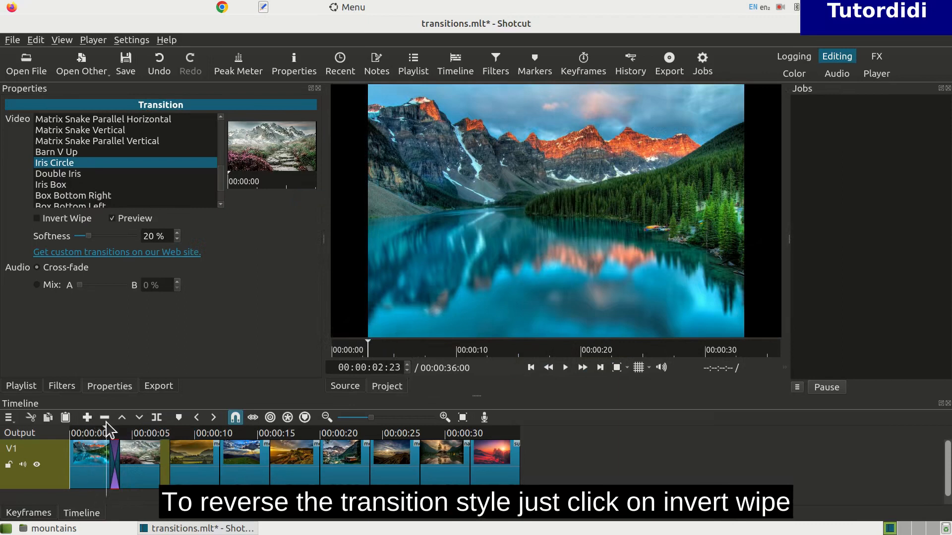
click(565, 369)
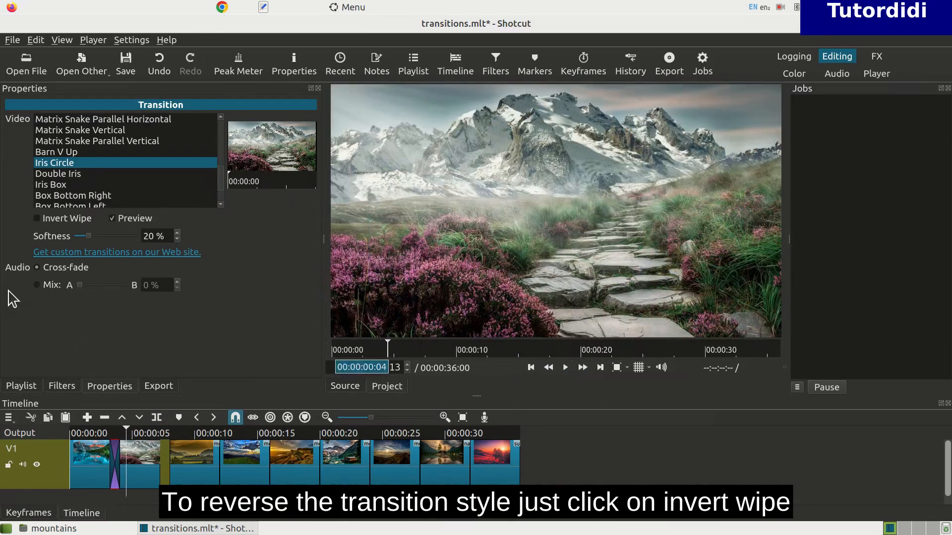
Turn on Invert Wipe for the Iris Circle transition and play the timeline across it
click(47, 219)
click(121, 432)
click(92, 433)
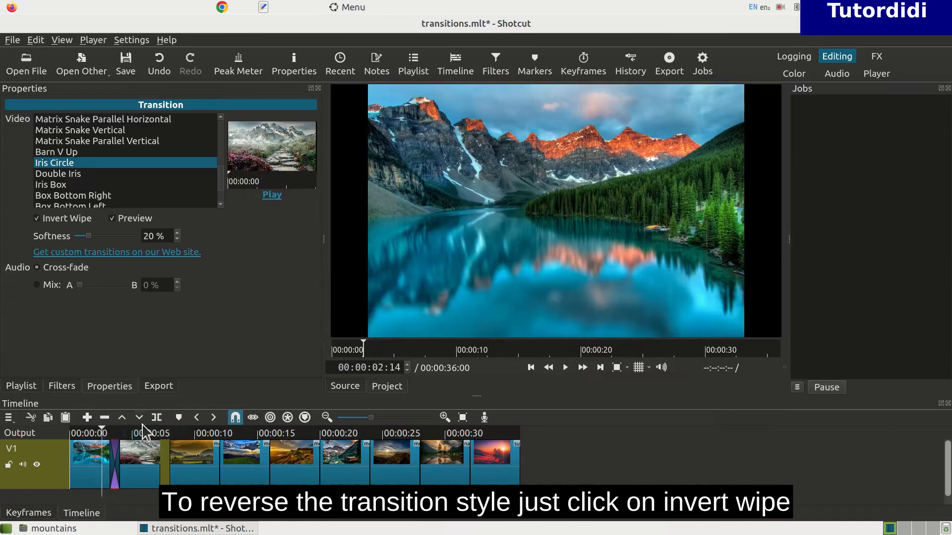
click(565, 368)
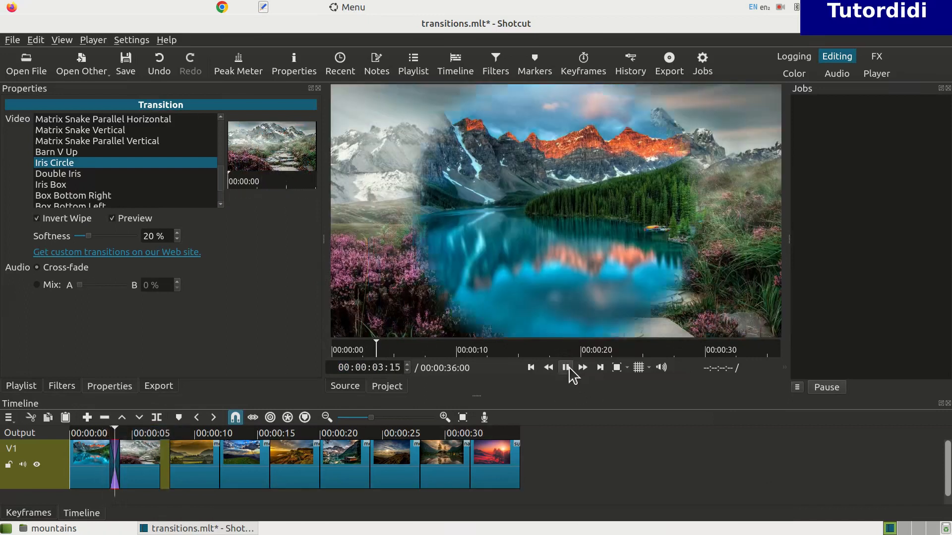
click(569, 367)
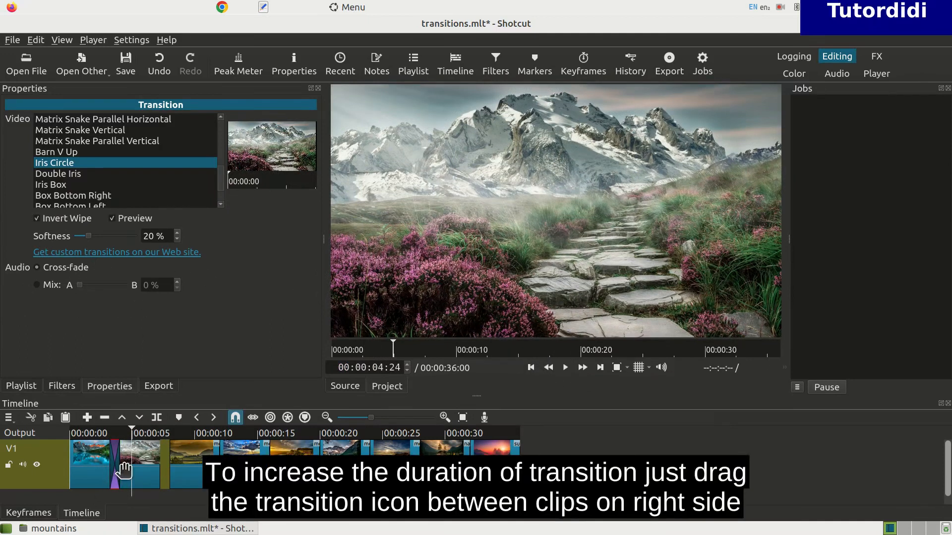
Lengthen the Iris Circle transition between the first two clips towards the second clip and play the timeline
drag(119, 466, 146, 465)
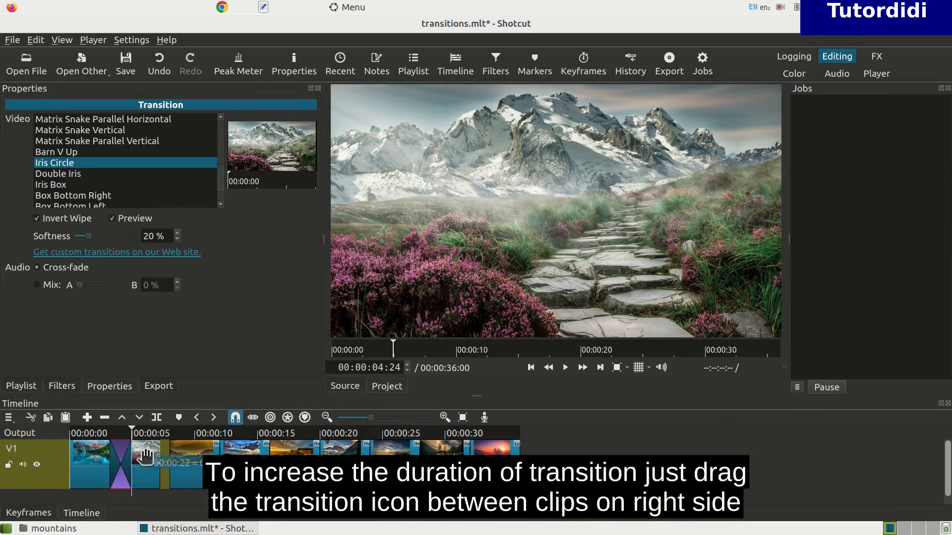
drag(130, 429, 106, 429)
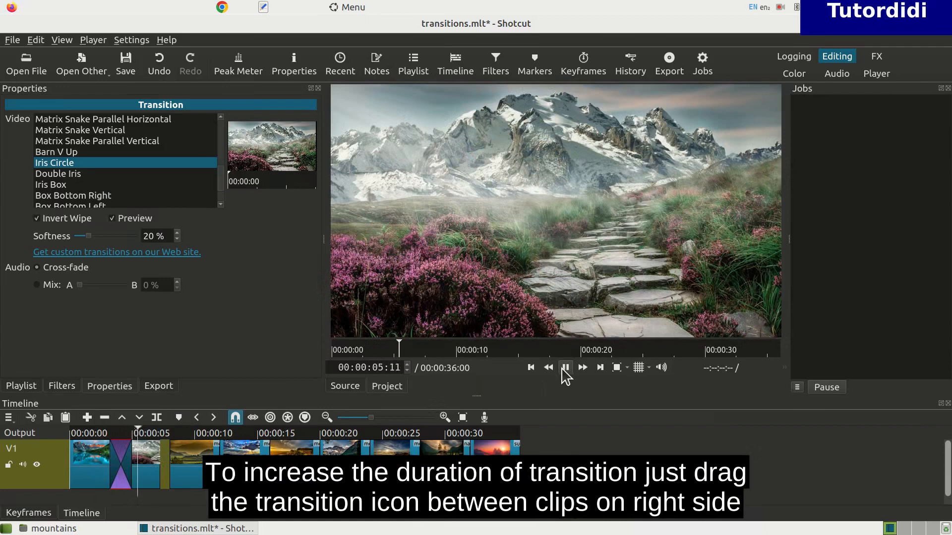
click(564, 369)
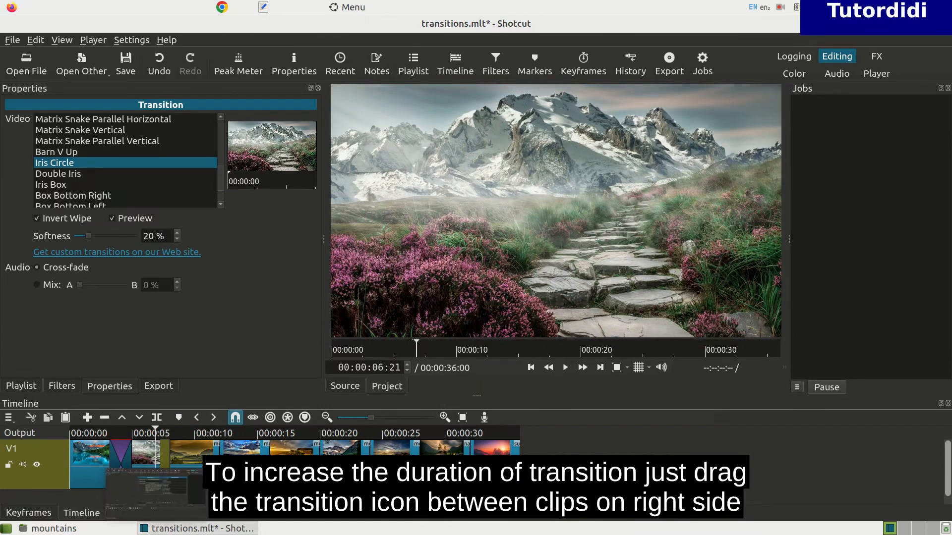
Extend the second clip to close the gap before the third clip and play the timeline from near its start
drag(159, 461, 173, 463)
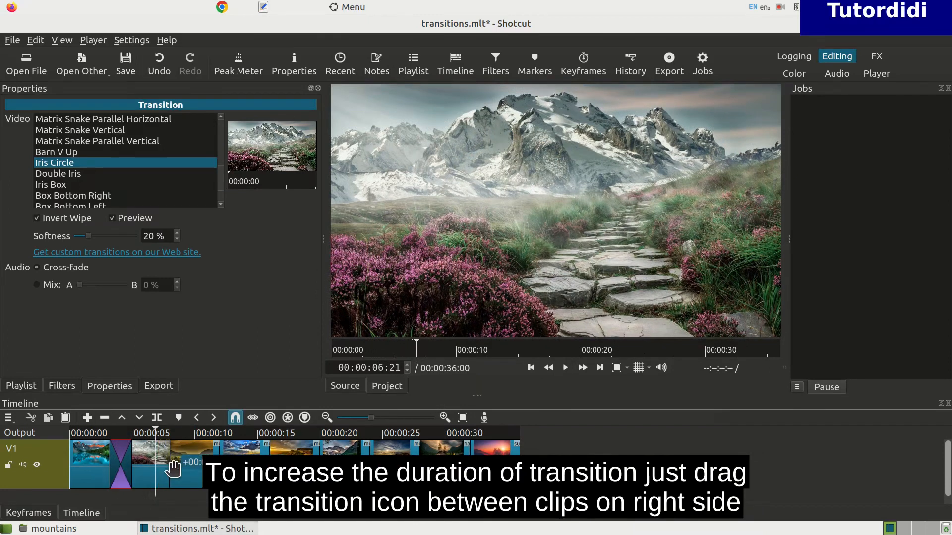
drag(148, 434, 76, 434)
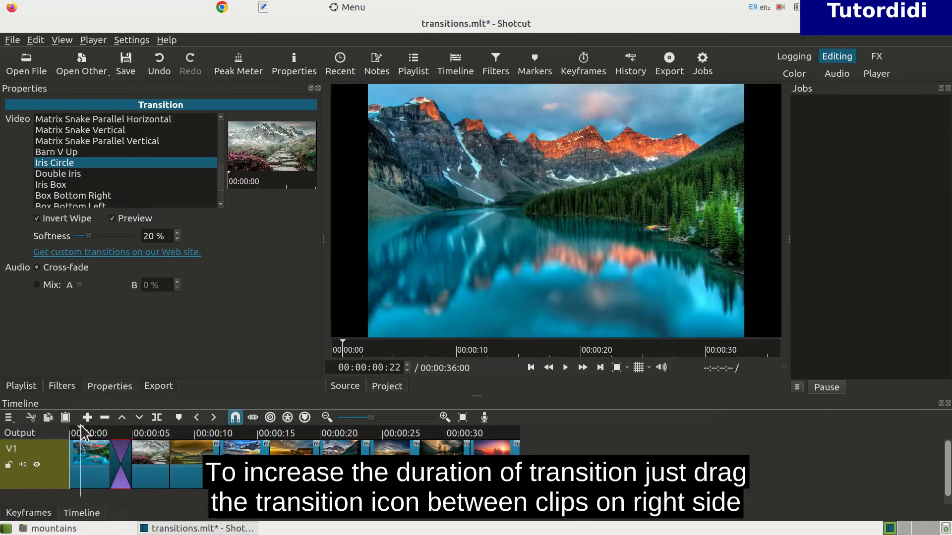
click(566, 370)
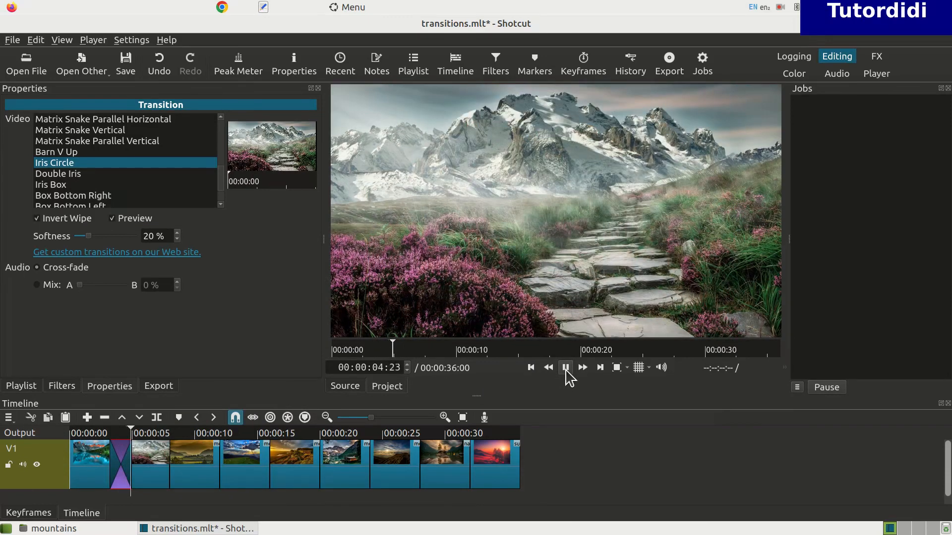
click(565, 370)
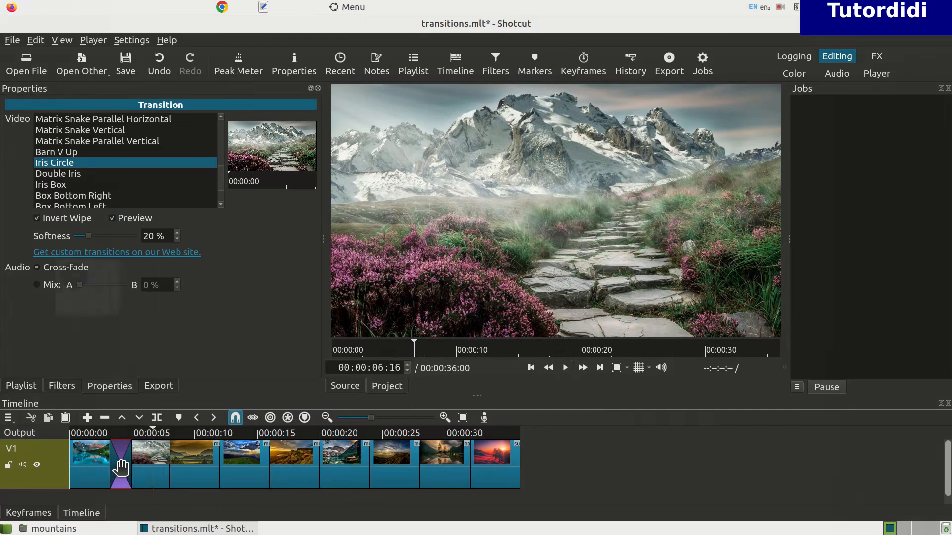
click(172, 458)
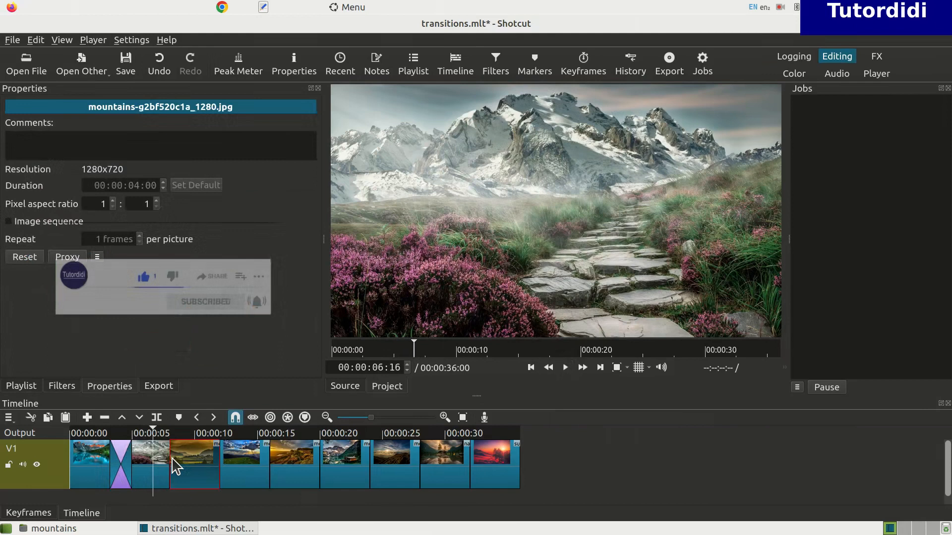
key(ctrl+v)
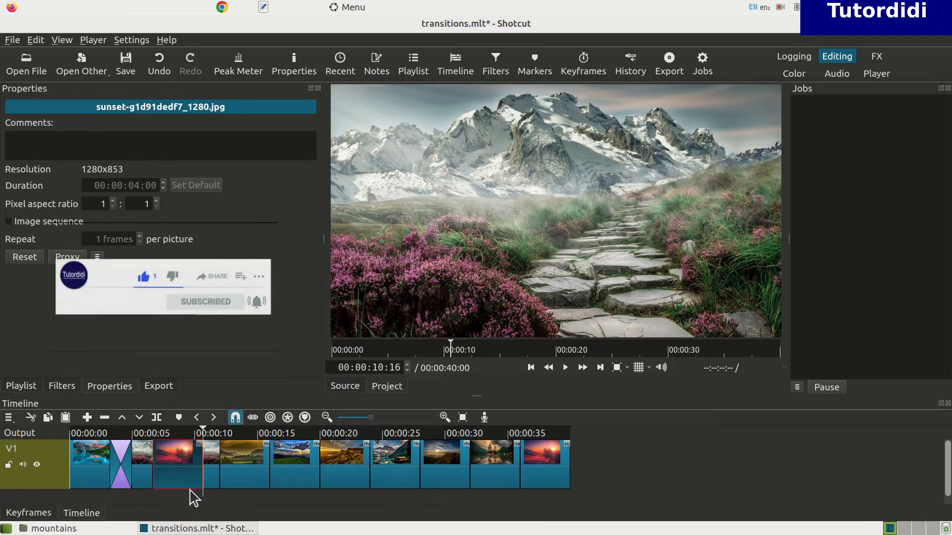
key(ctrl+z)
drag(188, 466, 169, 457)
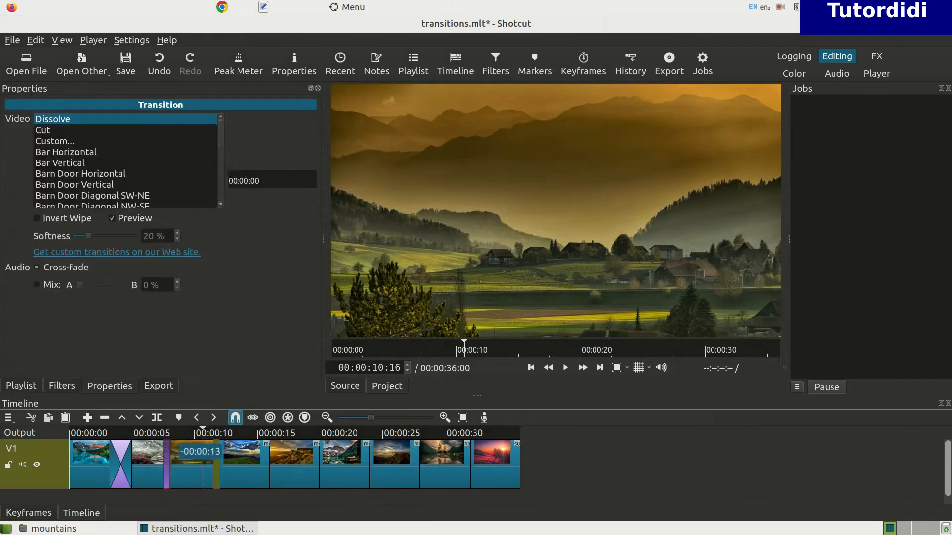
click(125, 458)
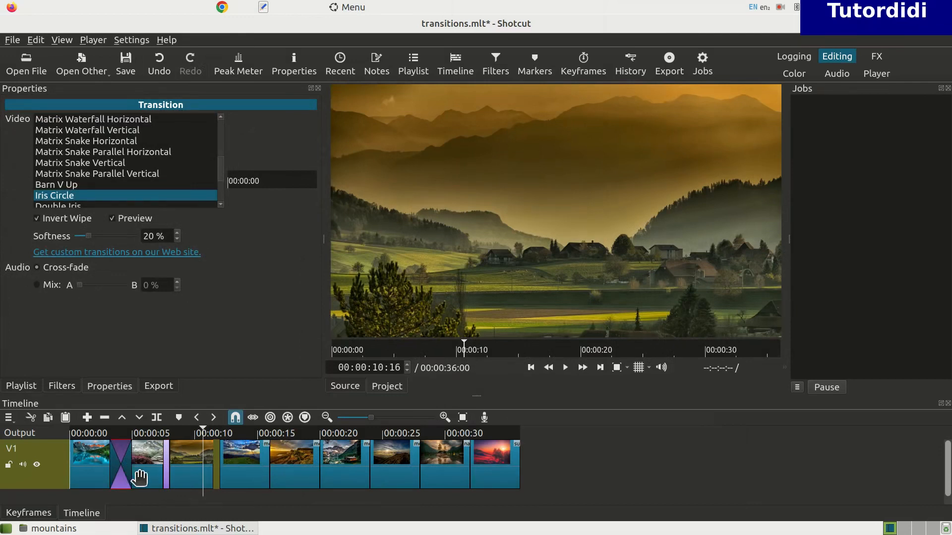
click(165, 466)
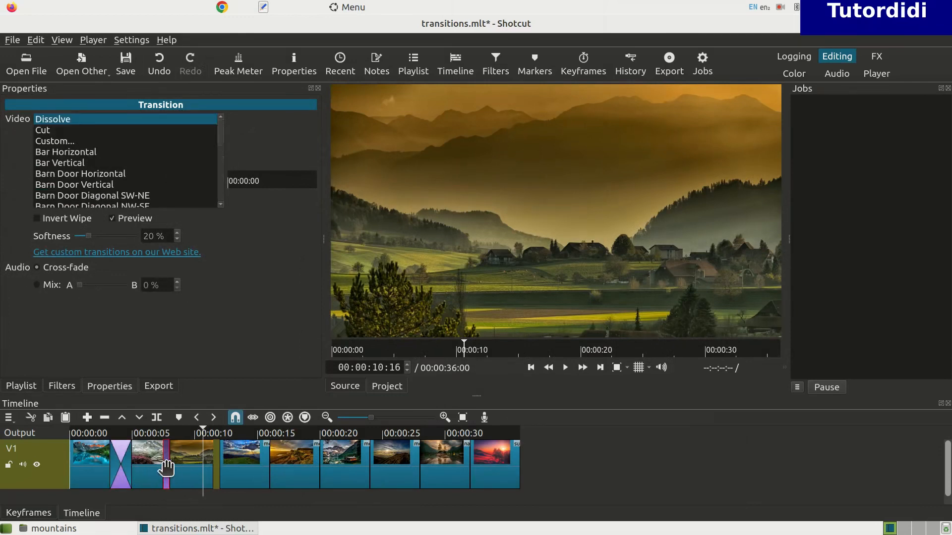
key(ctrl+v)
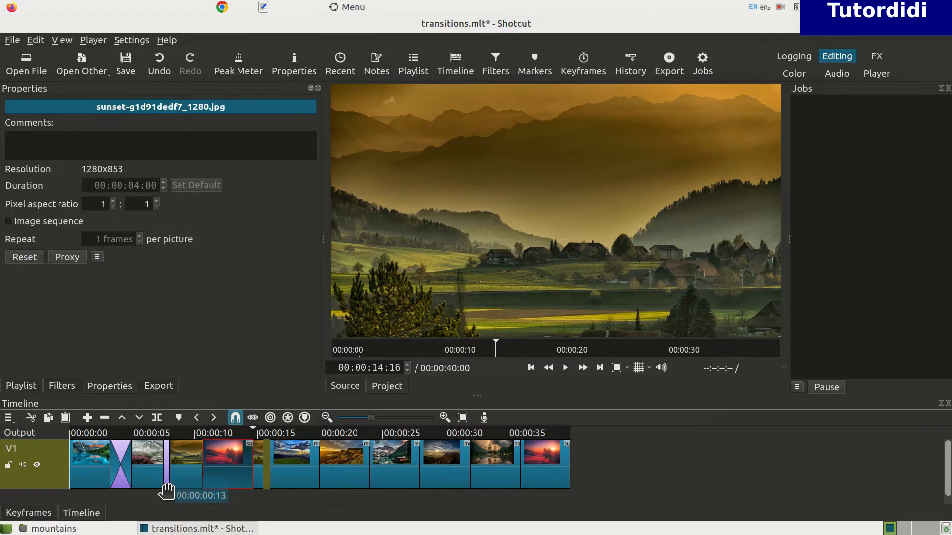
key(ctrl+z)
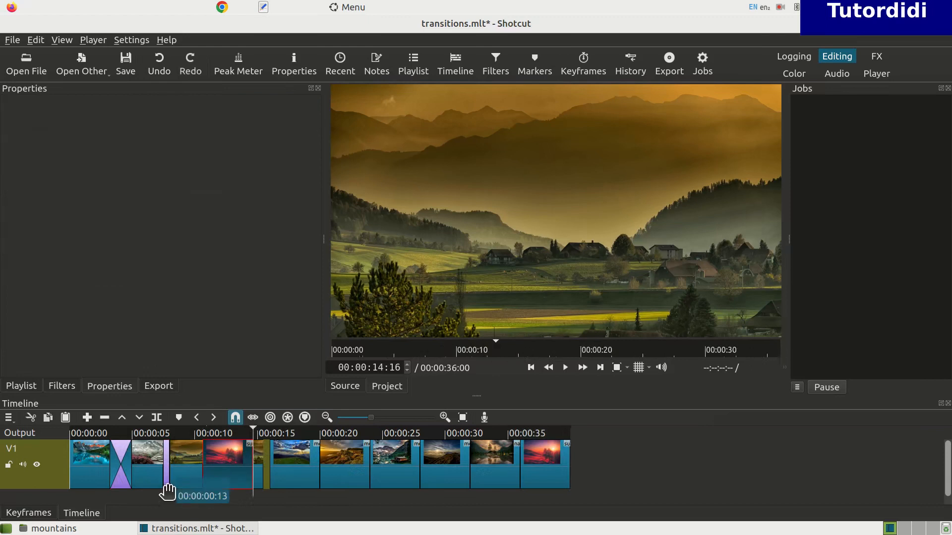
click(168, 491)
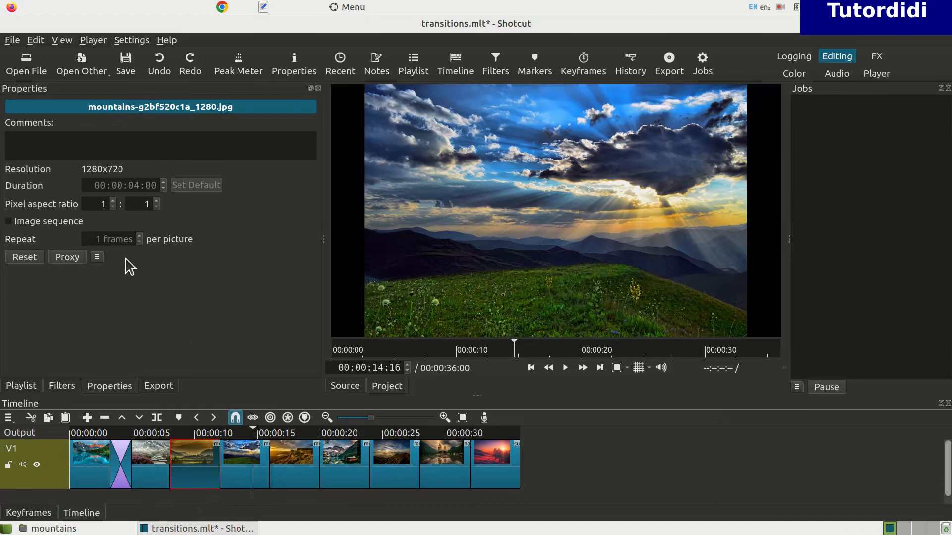
Overlap the third clip with the second to add a transition and set its video style to Iris Circle
mouse_move(188, 474)
mouse_down()
mouse_move(172, 462)
mouse_move(178, 470)
mouse_up()
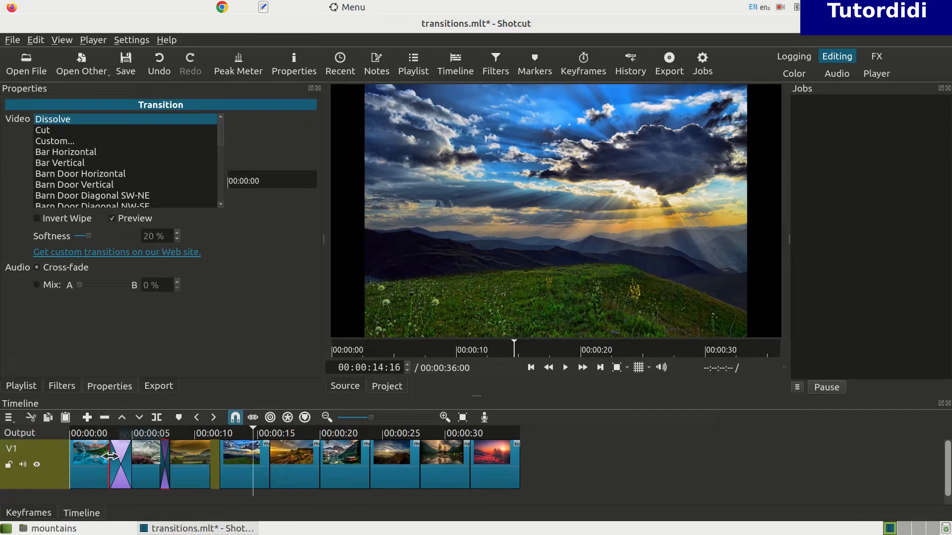
click(122, 469)
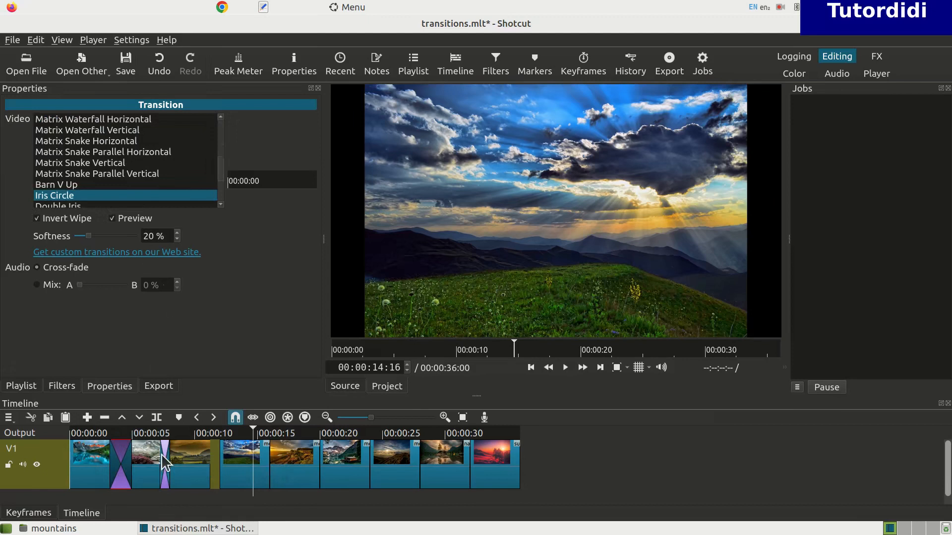
click(166, 462)
scroll(81, 170, down, 5)
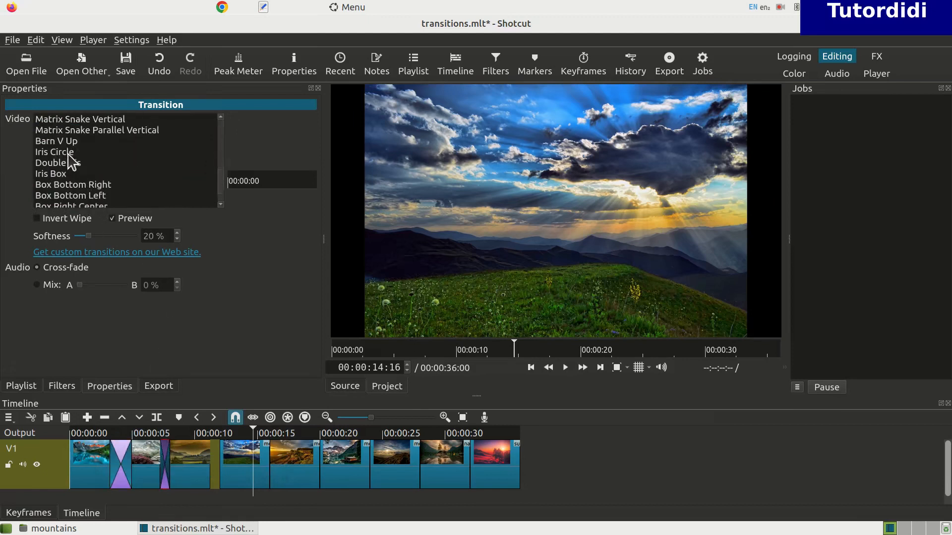
click(67, 156)
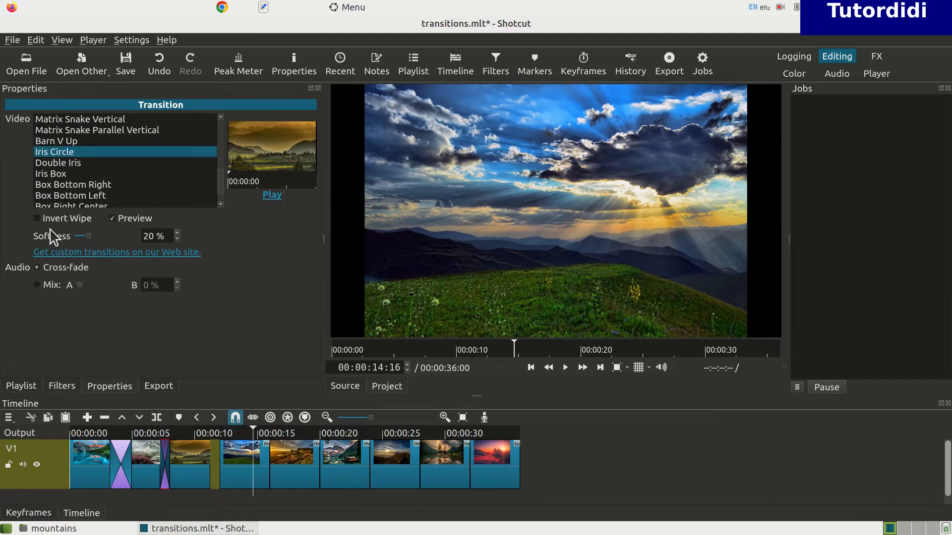
Add a transition between the third and fourth clips by overlapping them, using the Iris Circle video style
drag(220, 466, 203, 452)
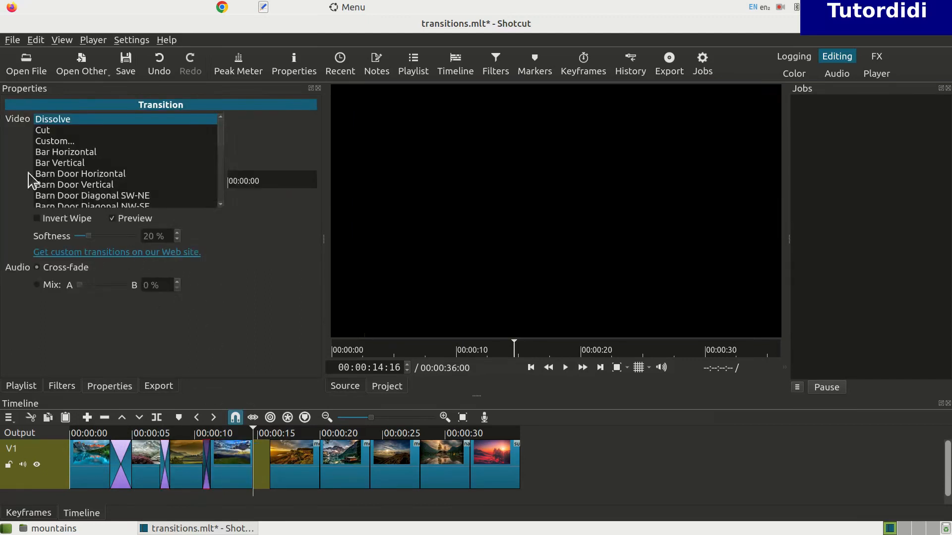
scroll(97, 170, down, 2)
scroll(94, 170, down, 3)
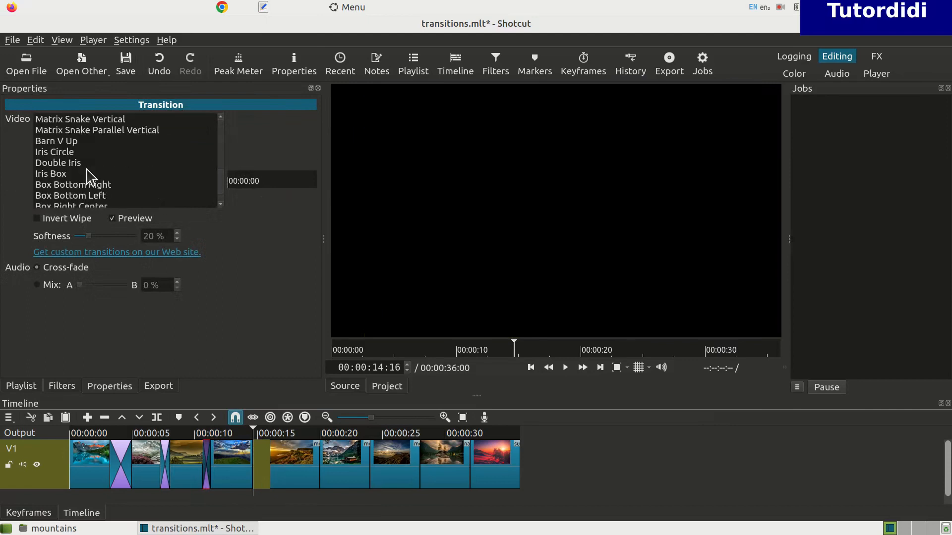
click(64, 153)
Overlap the fifth clip with the fourth to create a transition and choose Iris Circle for it
click(267, 470)
drag(267, 468, 244, 459)
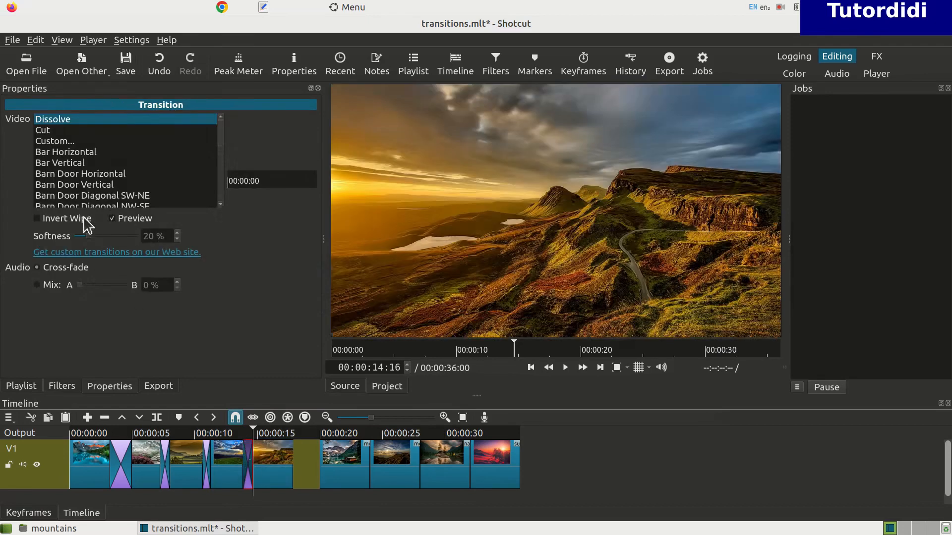
scroll(99, 187, down, 4)
click(75, 185)
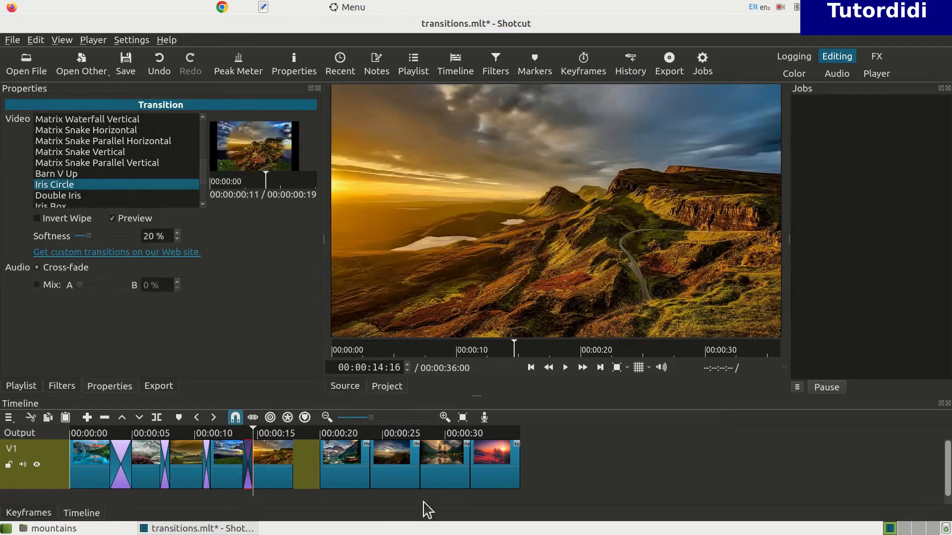
Overlap the sixth clip with the fifth to create an Iris Circle transition with Invert Wipe on
drag(307, 460, 271, 444)
scroll(116, 164, down, 5)
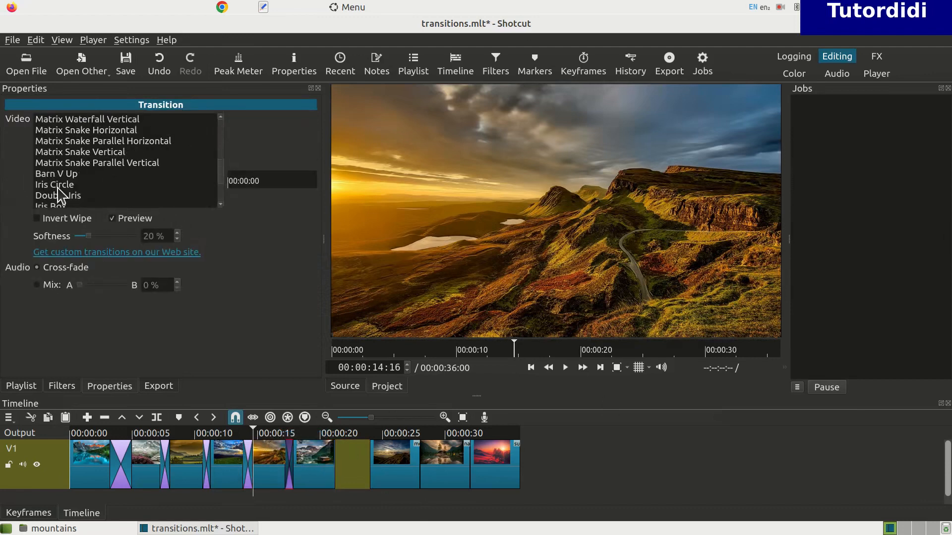
click(58, 186)
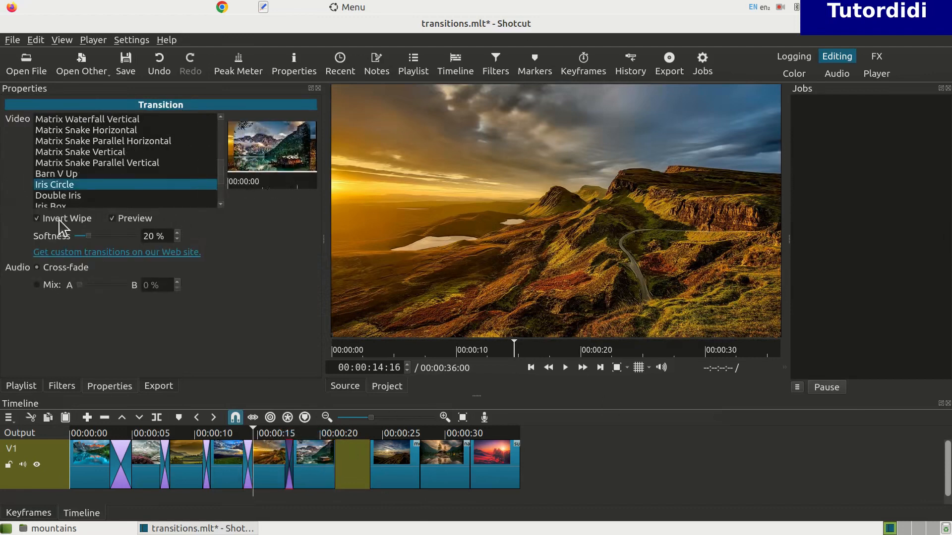
Overlap the seventh clip with the sixth to add a transition and give it the Iris Circle style
drag(378, 472, 323, 472)
drag(391, 463, 356, 459)
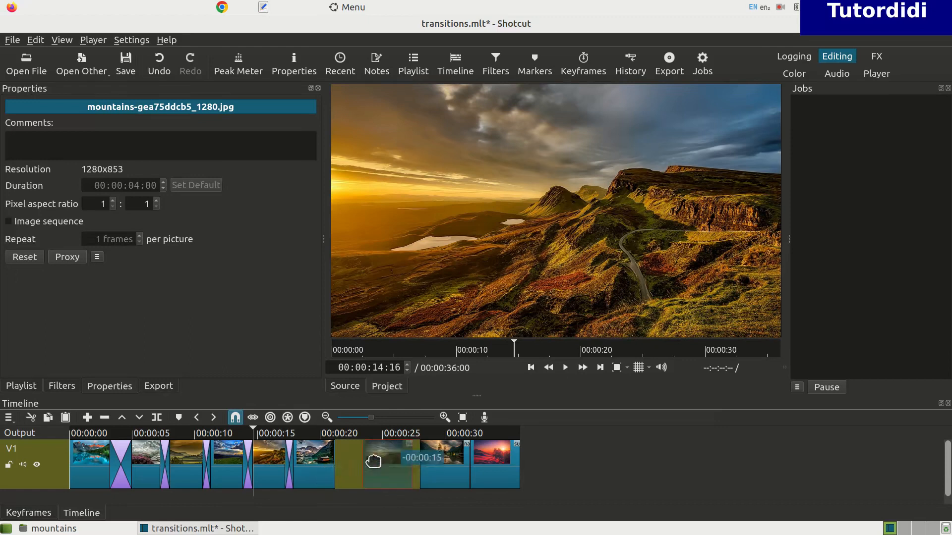
scroll(94, 171, down, 6)
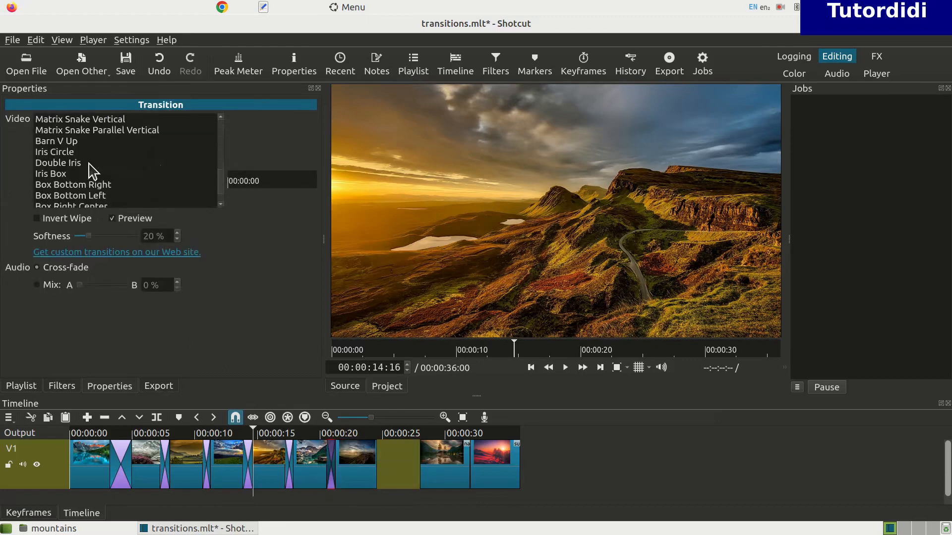
click(71, 154)
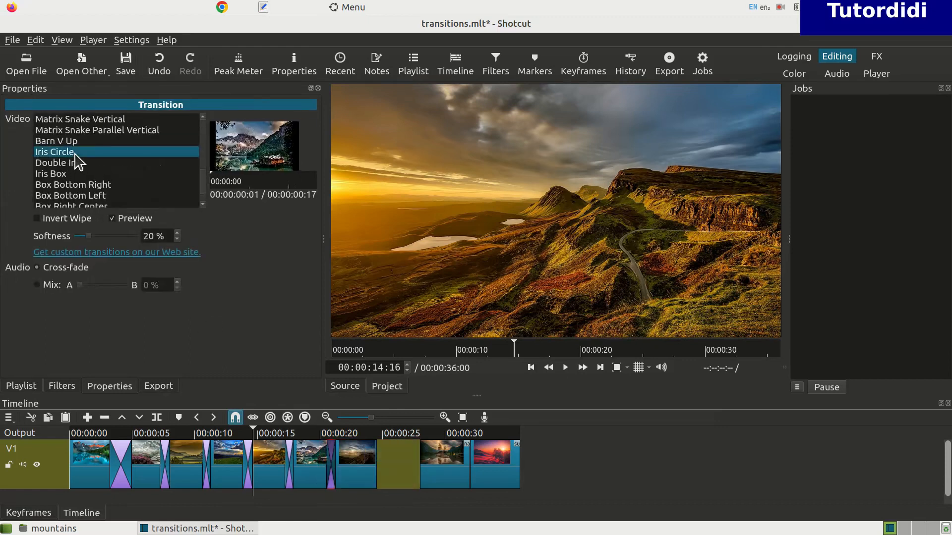
Overlap the eighth clip with the seventh, set the new transition to Iris Circle and turn on Invert Wipe
drag(427, 462, 390, 461)
scroll(74, 168, down, 4)
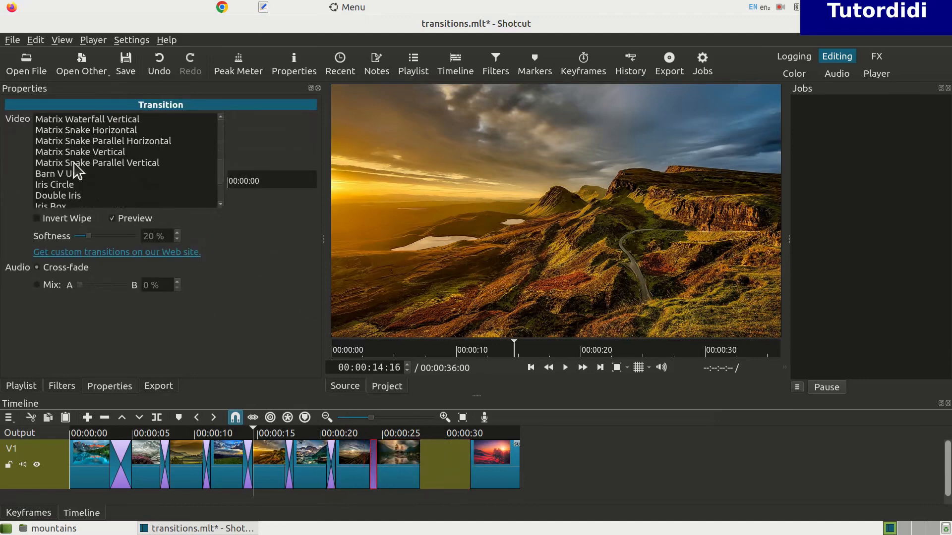
click(74, 184)
click(78, 218)
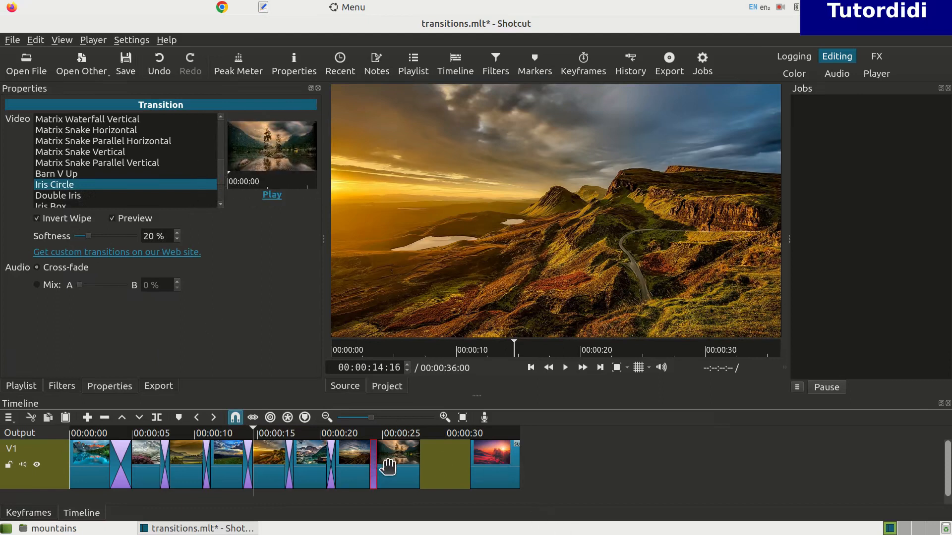
Overlap the final sunset clip with the eighth clip and choose an iris video style for the new transition
drag(474, 464, 425, 466)
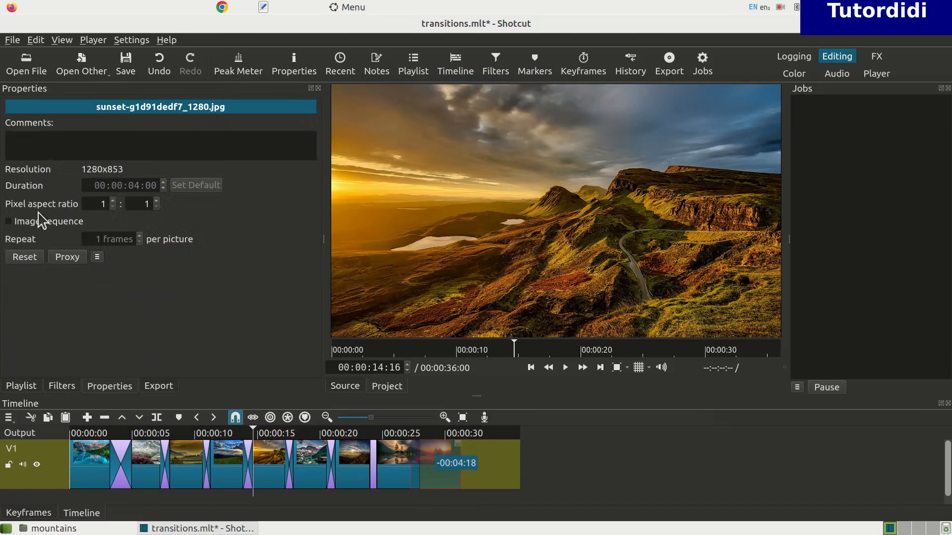
scroll(80, 171, down, 3)
scroll(81, 179, down, 3)
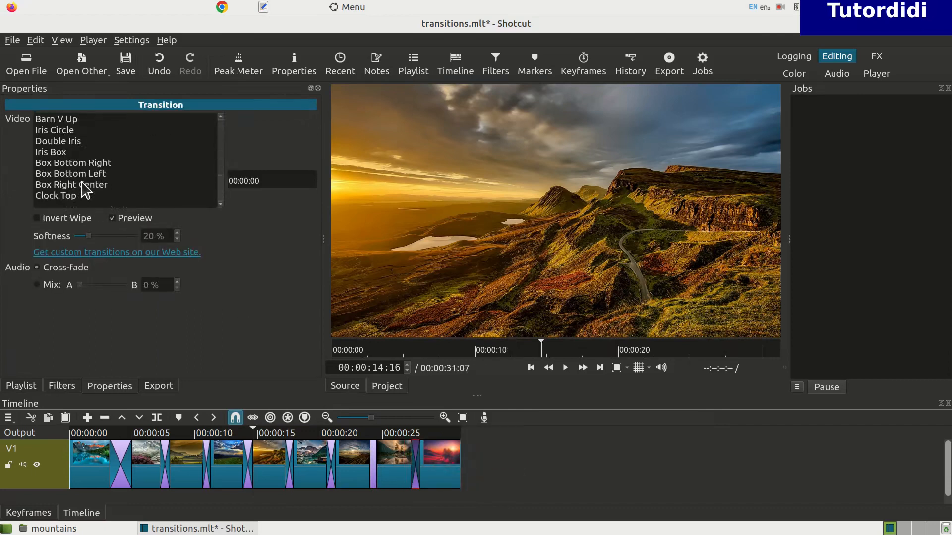
click(61, 156)
Lengthen the transition between the seventh and eighth clips and widen the timeline beside the Keyframes panel
click(372, 468)
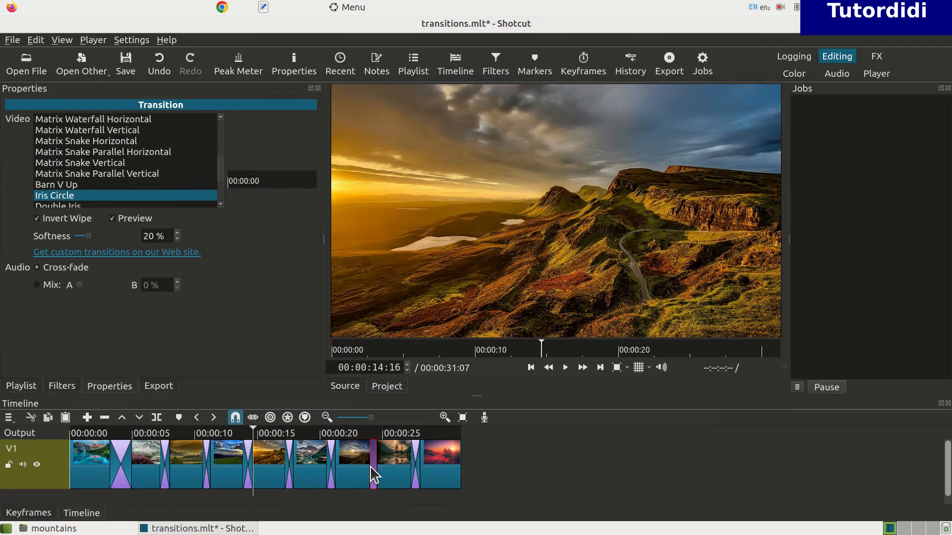
drag(113, 405, 173, 415)
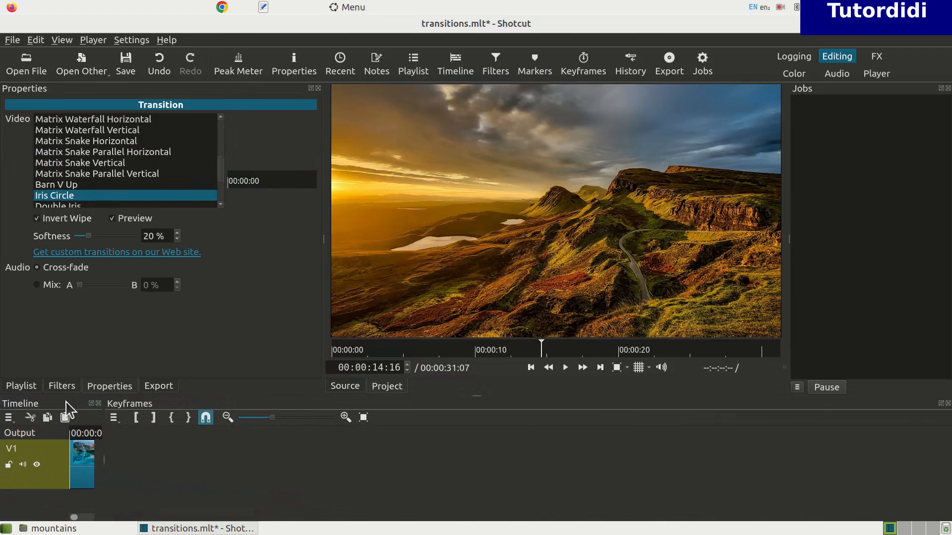
key(ctrl+z)
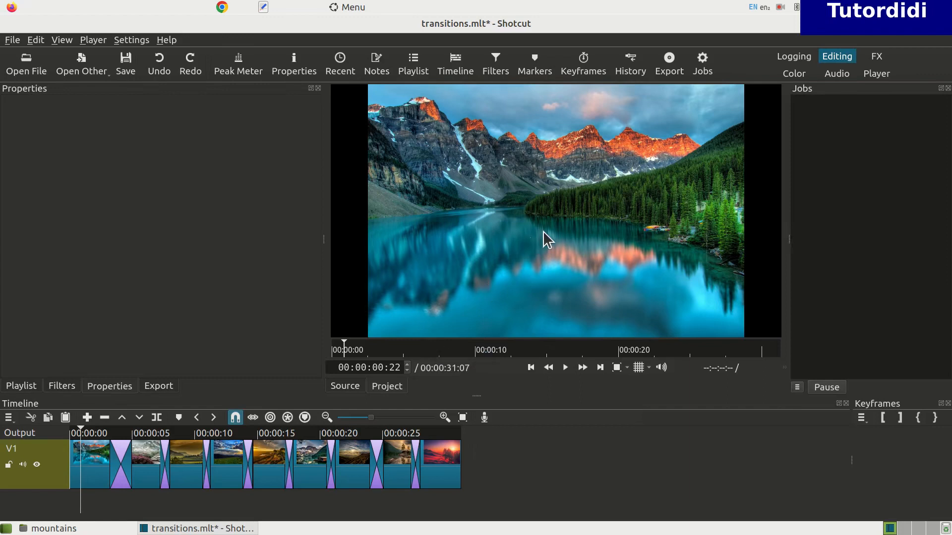
Play the slideshow from near the start, switch to the Player layout and return to the beginning to review it
click(75, 432)
click(566, 369)
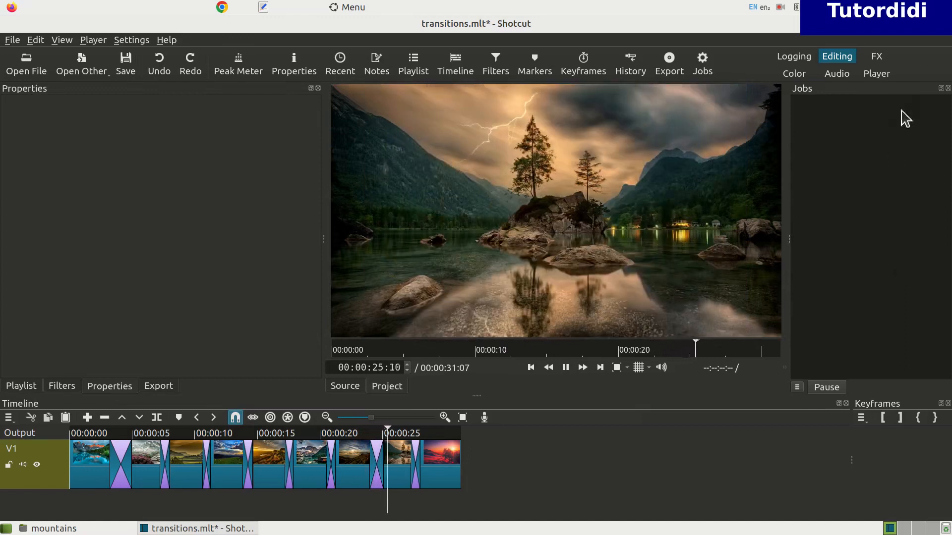
click(876, 74)
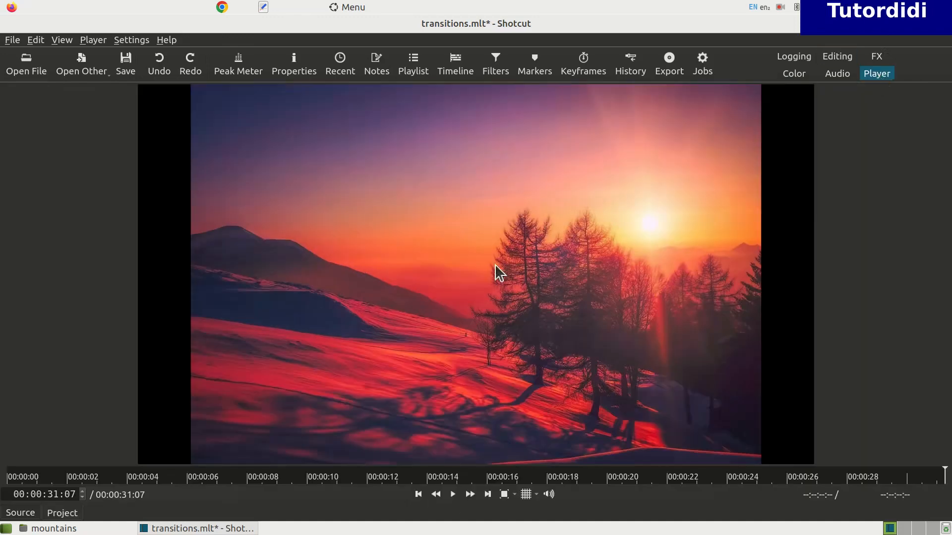
drag(464, 486, 7, 489)
click(779, 8)
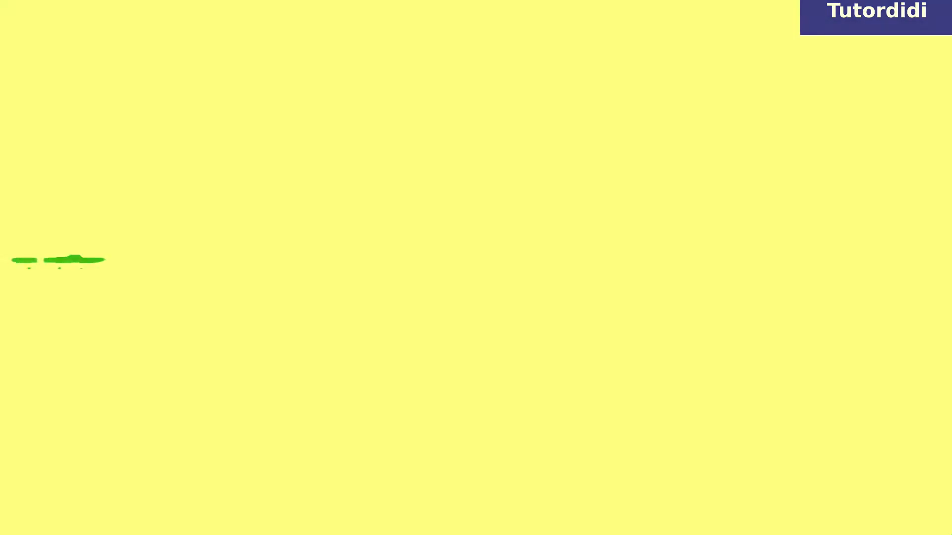